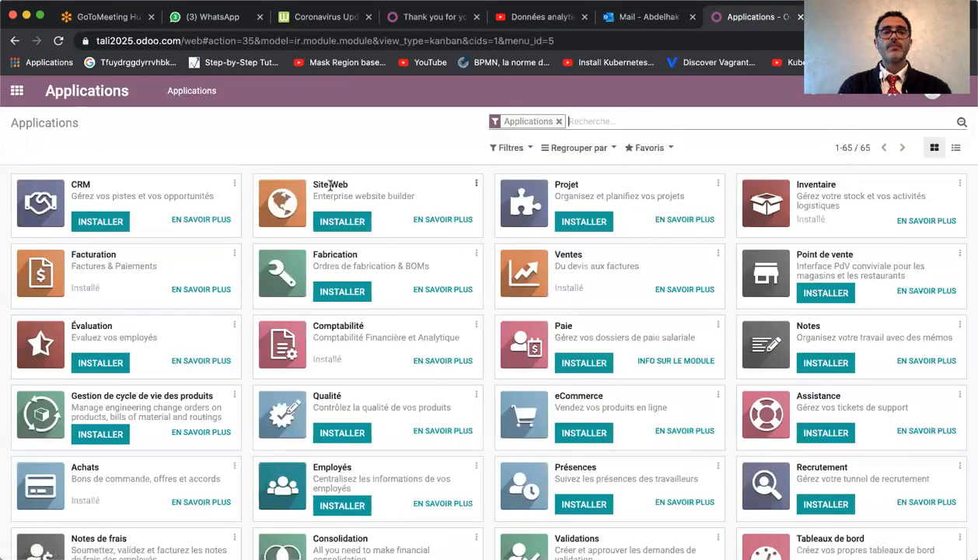
Install the Site Web application and confirm its installation.
{"action": "left_click", "coordinate": [343, 225]}
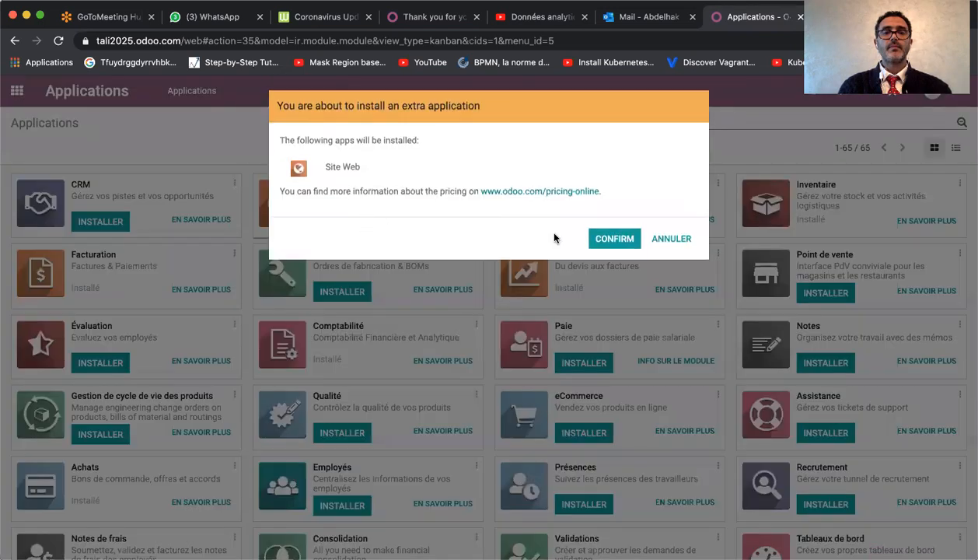
{"action": "left_click", "coordinate": [618, 243]}
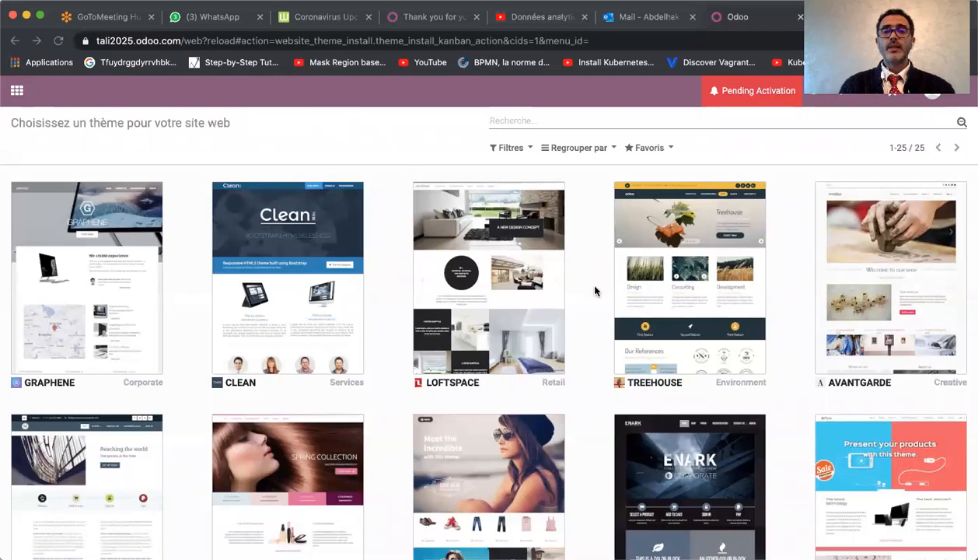
Apply the ZAP theme to the website and open the homepage for editing.
{"action": "scroll", "coordinate": [596, 288], "scroll_direction": "down", "scroll_amount": 5}
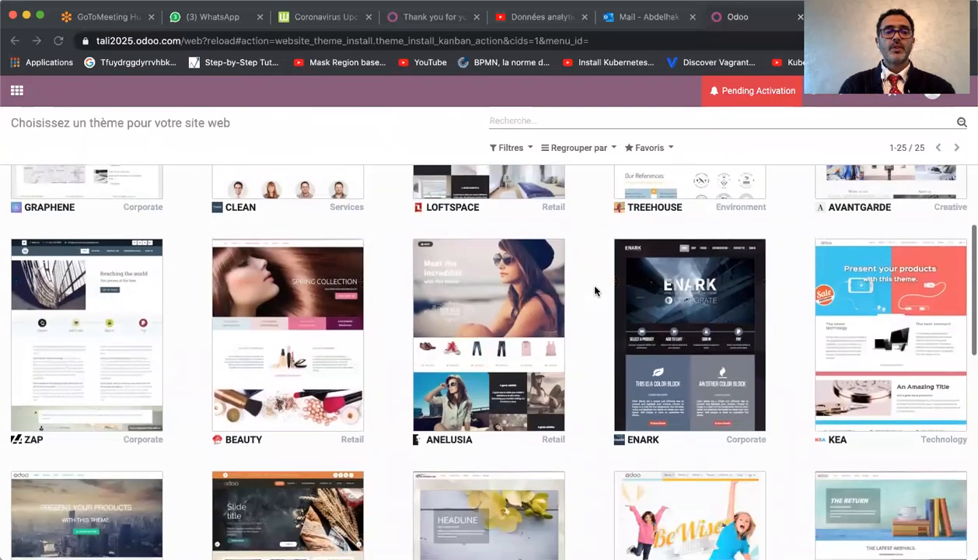
{"action": "scroll", "coordinate": [596, 289], "scroll_direction": "down", "scroll_amount": 2}
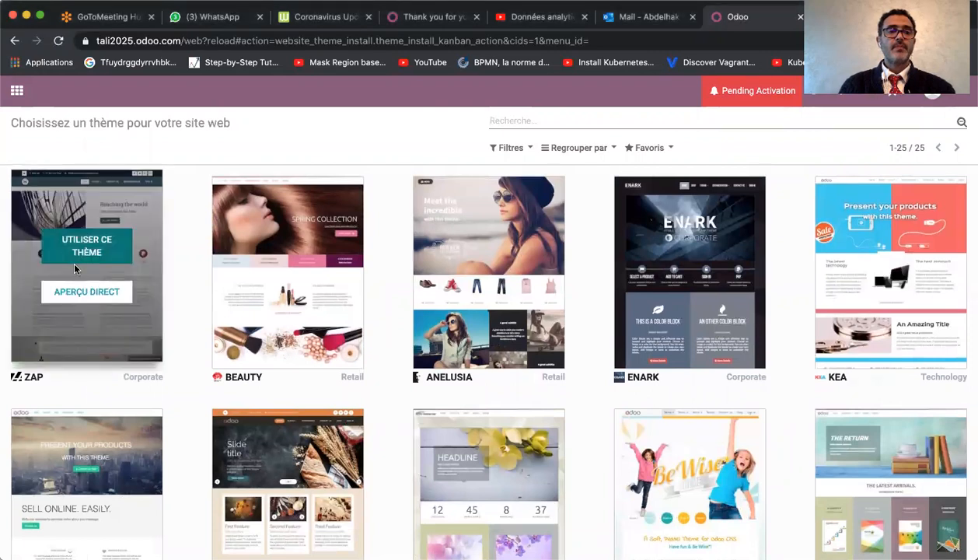
{"action": "left_click", "coordinate": [91, 247]}
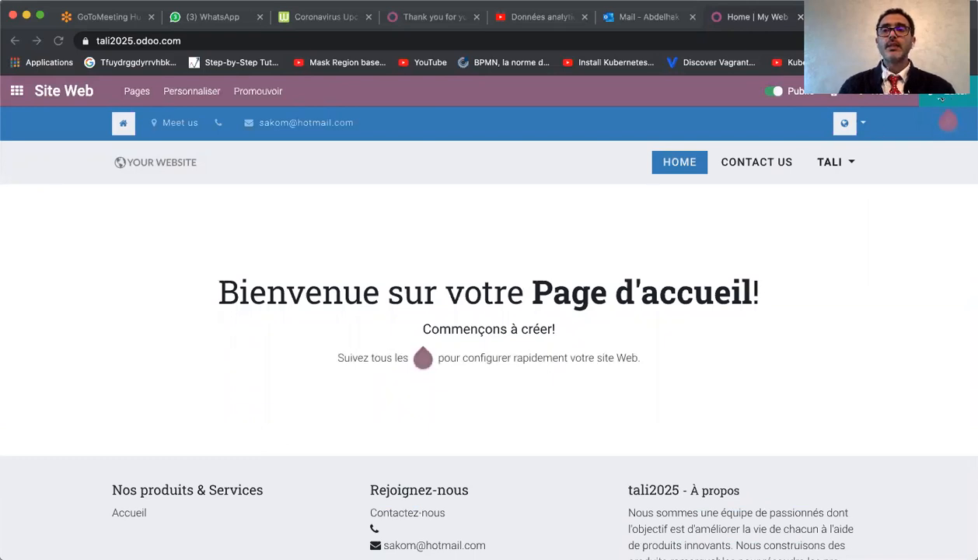
{"action": "left_click", "coordinate": [941, 97]}
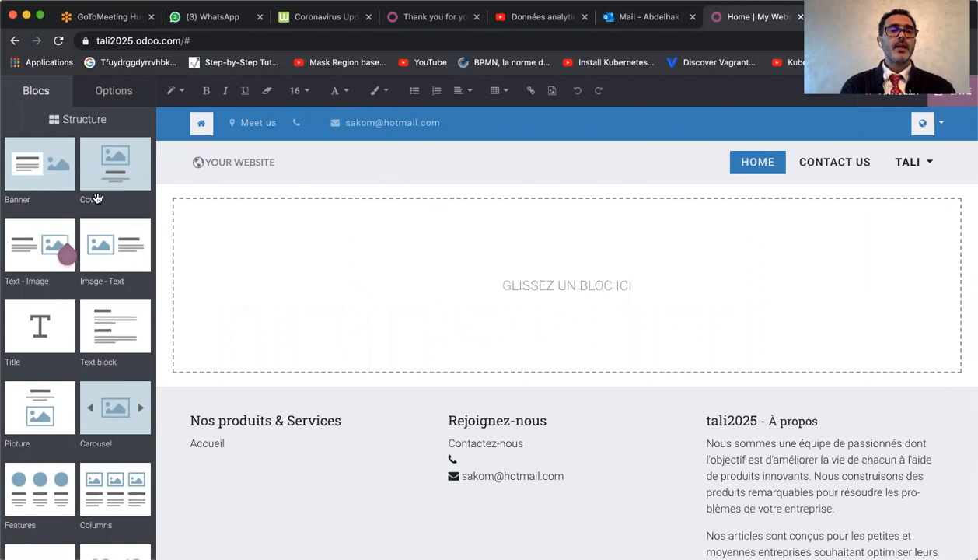
{"action": "left_click_drag", "start_coordinate": [29, 168], "coordinate": [327, 148]}
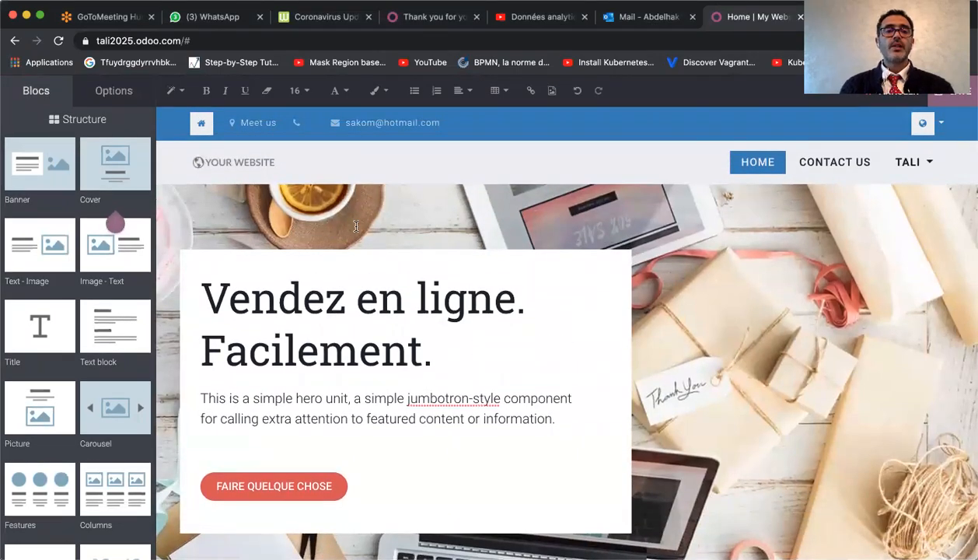
{"action": "left_click", "coordinate": [356, 226]}
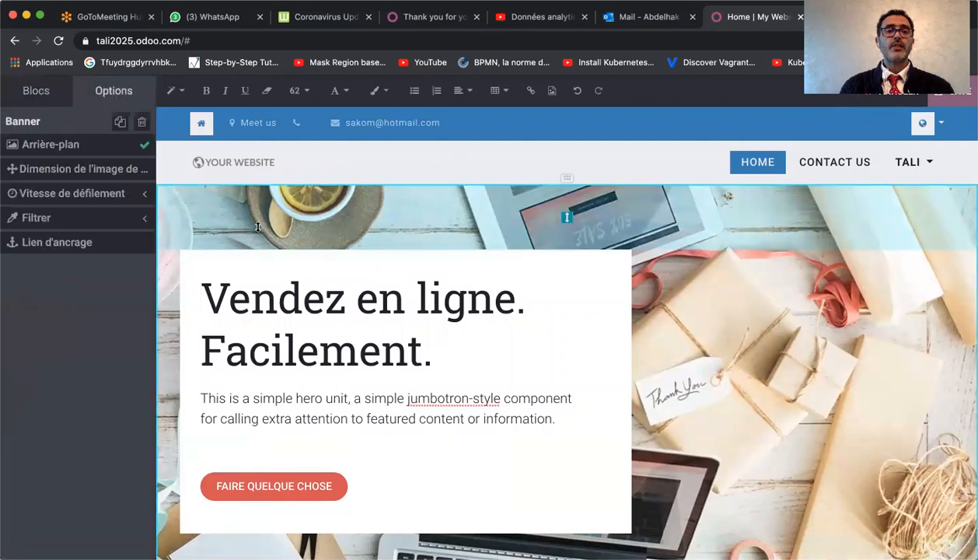
{"action": "left_click", "coordinate": [143, 124]}
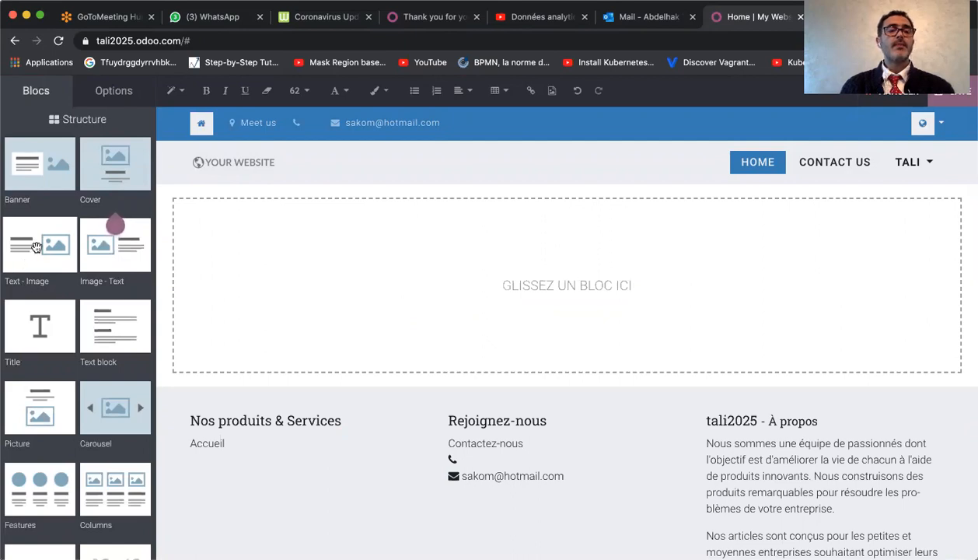
Insert a Text - Image block on the homepage and replace its heading with "Formation Odoo 13".
{"action": "left_click_drag", "start_coordinate": [59, 241], "coordinate": [321, 179]}
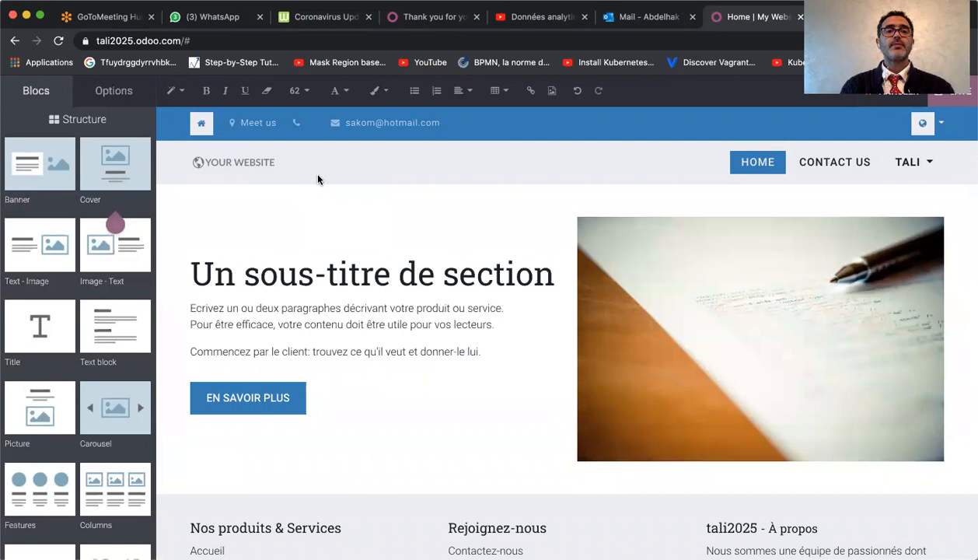
{"action": "left_click", "coordinate": [382, 266]}
{"action": "double_click", "coordinate": [445, 272]}
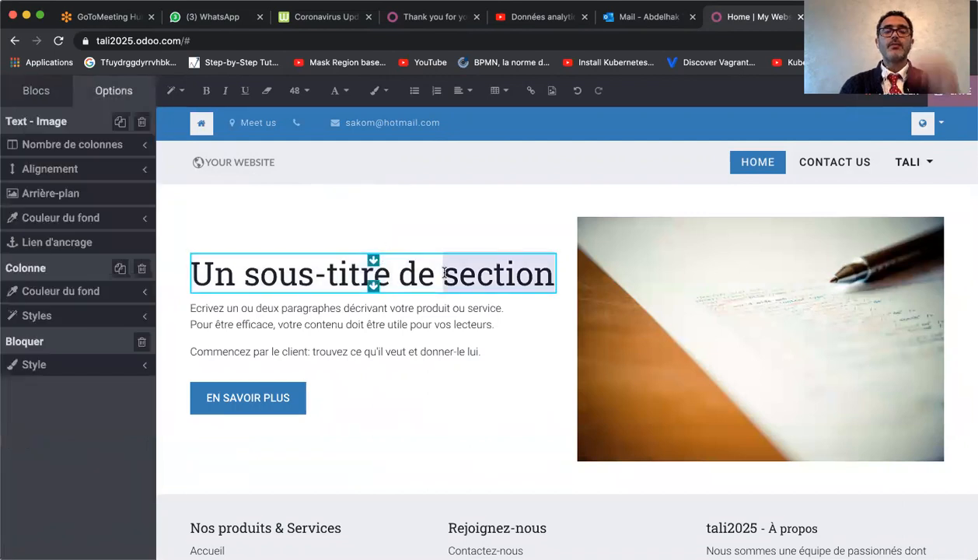
{"action": "triple_click", "coordinate": [413, 274]}
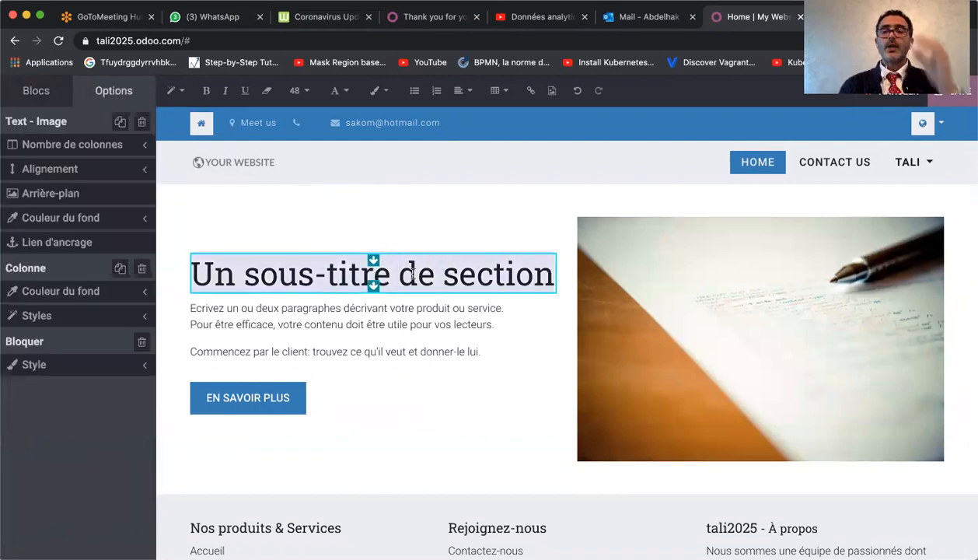
{"action": "type", "text": "Format"}
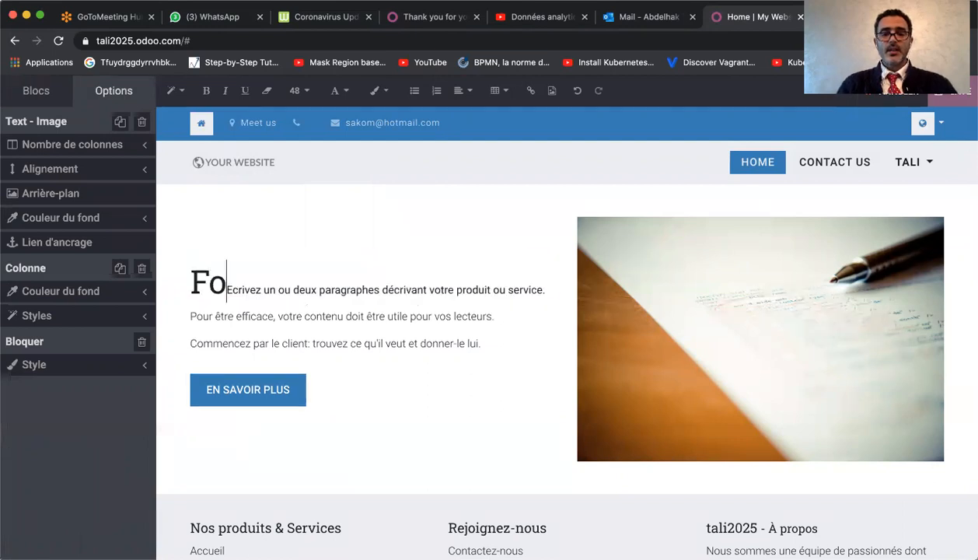
{"action": "type", "text": "ion Odoo "}
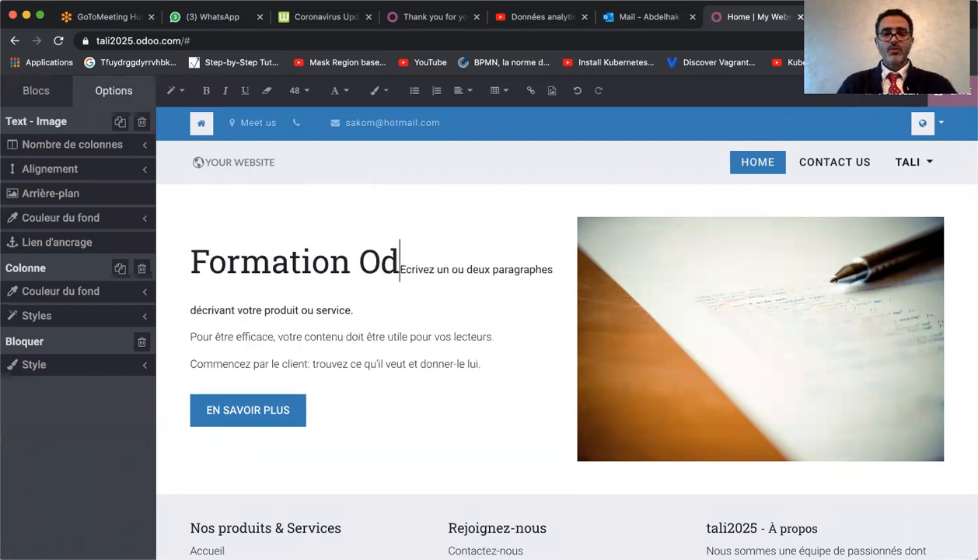
{"action": "type", "text": "13"}
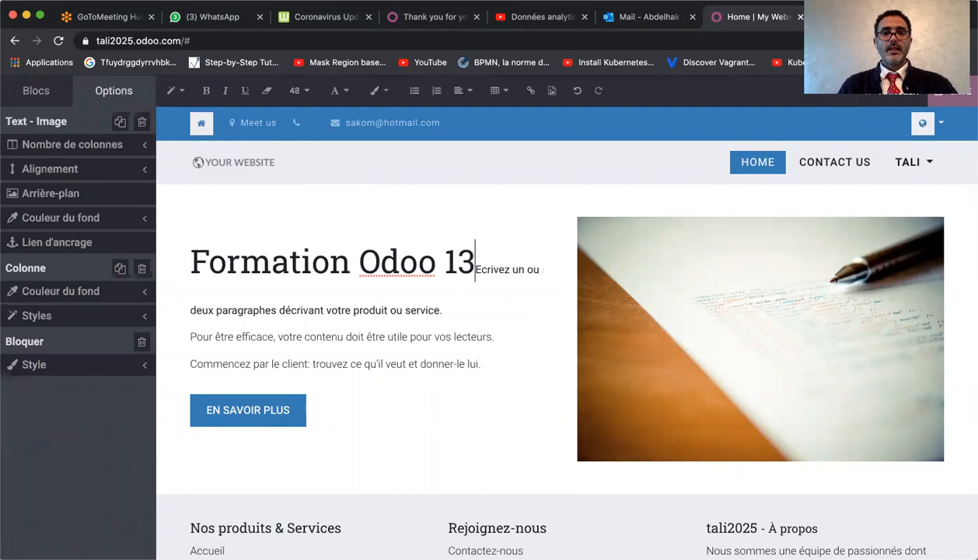
{"action": "key", "text": "Return"}
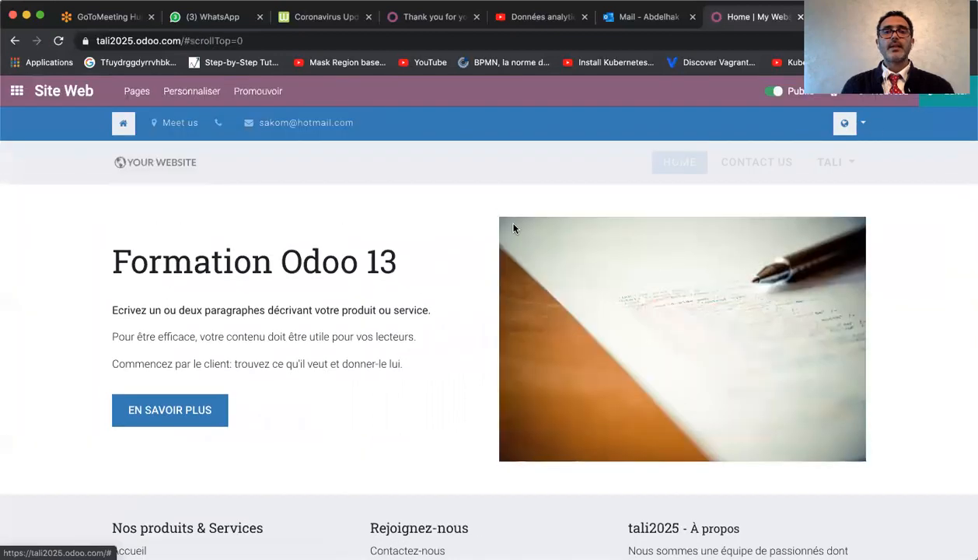
{"action": "scroll", "coordinate": [378, 279], "scroll_direction": "down", "scroll_amount": 3}
{"action": "scroll", "coordinate": [378, 281], "scroll_direction": "up", "scroll_amount": 3}
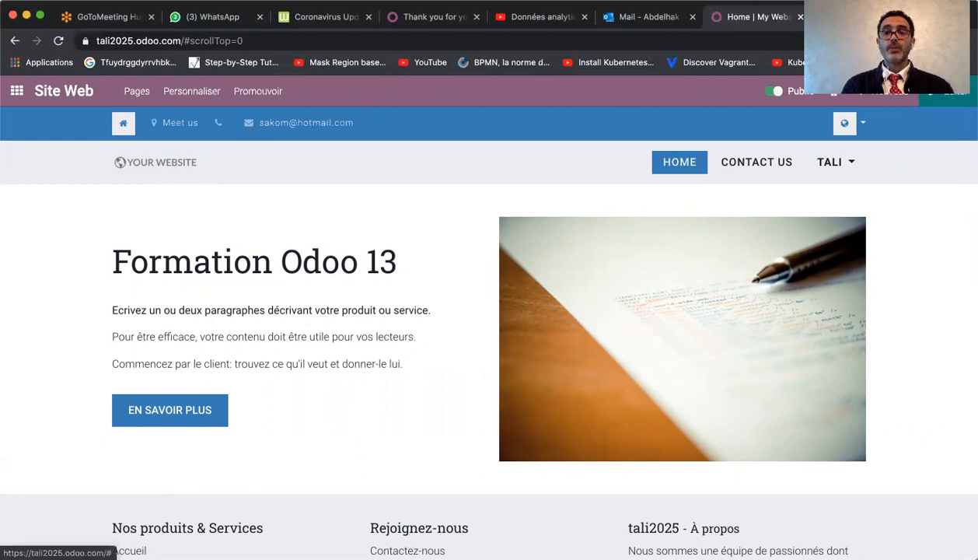
Reopen the homepage for editing and insert a Columns block below the Text - Image block.
{"action": "left_click", "coordinate": [937, 98]}
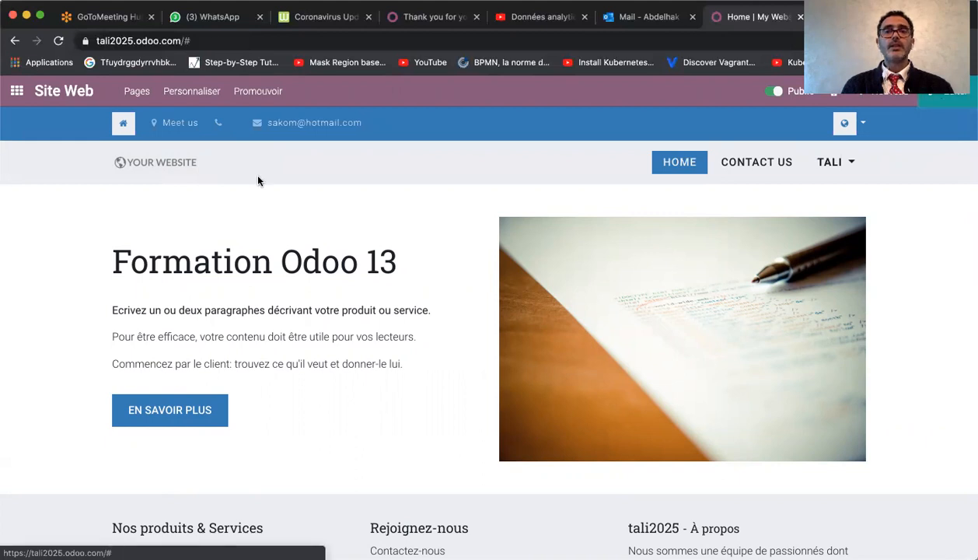
{"action": "scroll", "coordinate": [111, 379], "scroll_direction": "down", "scroll_amount": 3}
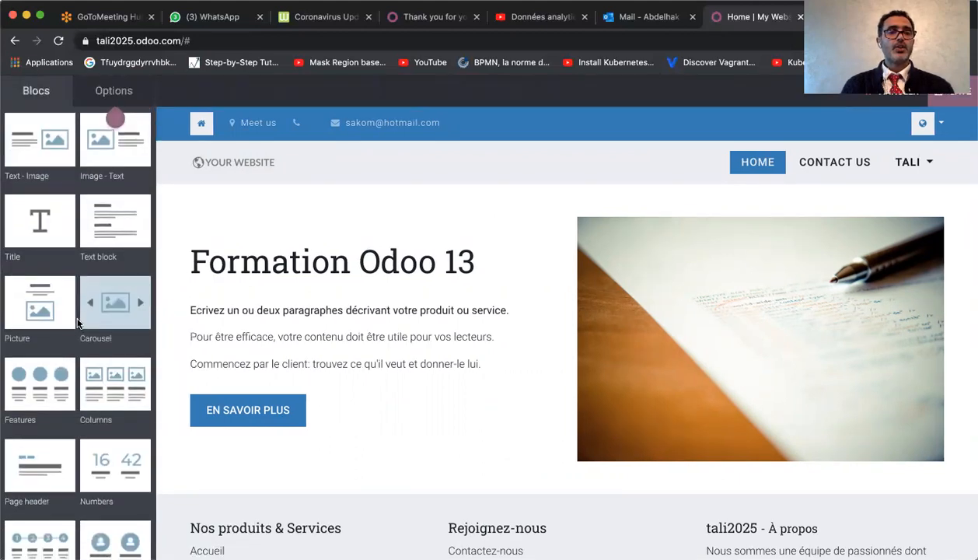
{"action": "left_click_drag", "start_coordinate": [112, 378], "coordinate": [462, 496]}
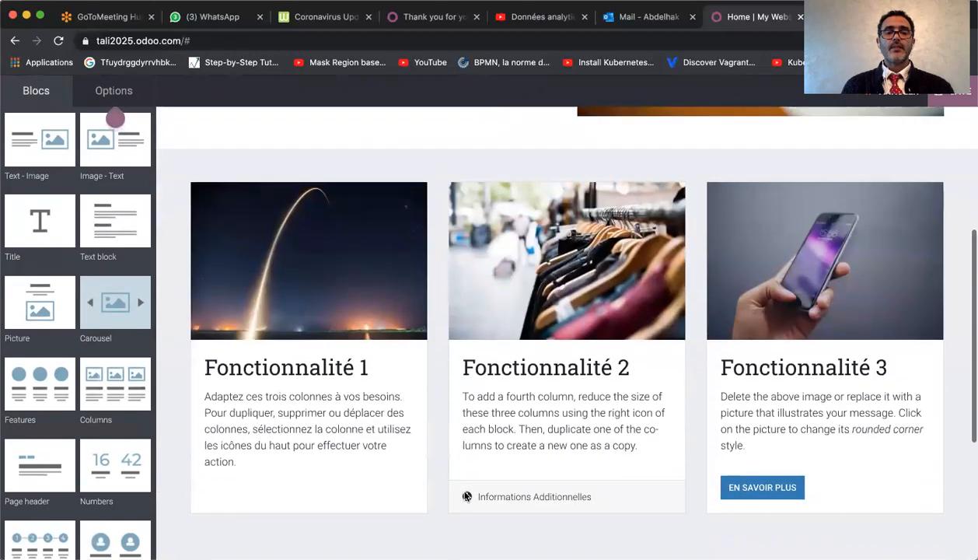
{"action": "scroll", "coordinate": [465, 496], "scroll_direction": "up", "scroll_amount": 1}
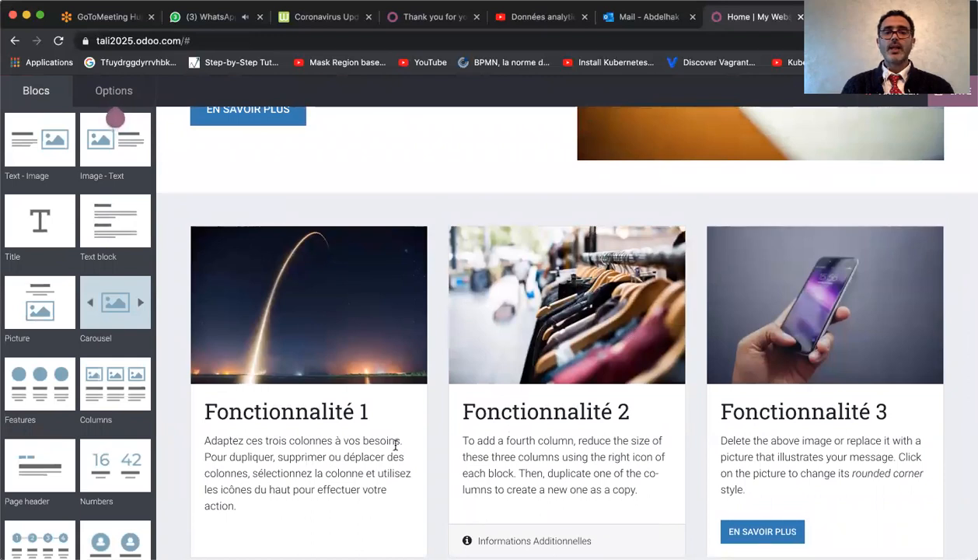
Replace the image above Fonctionnalité 1 with an upload of ERP.png from Téléchargements, optimized at 522 × 391 px.
{"action": "left_click", "coordinate": [322, 325]}
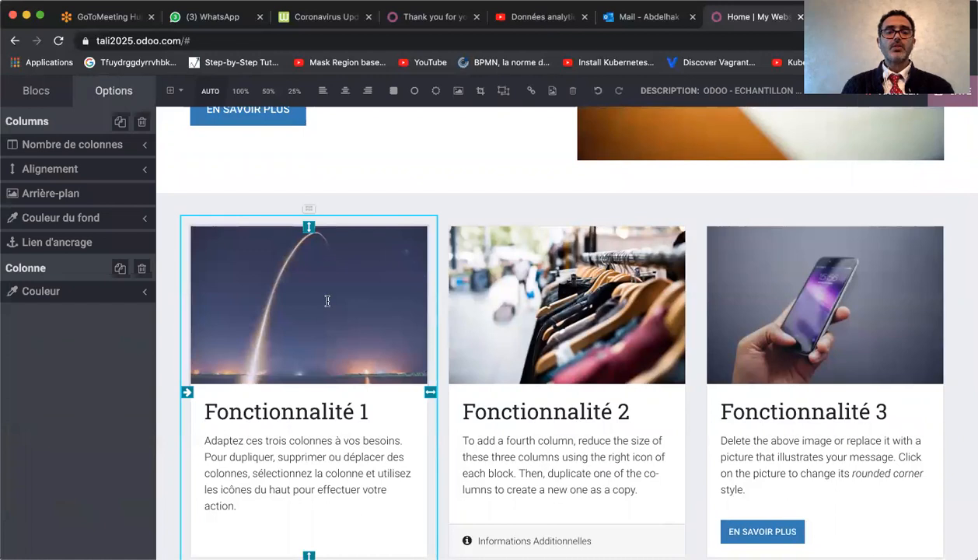
{"action": "double_click", "coordinate": [328, 303]}
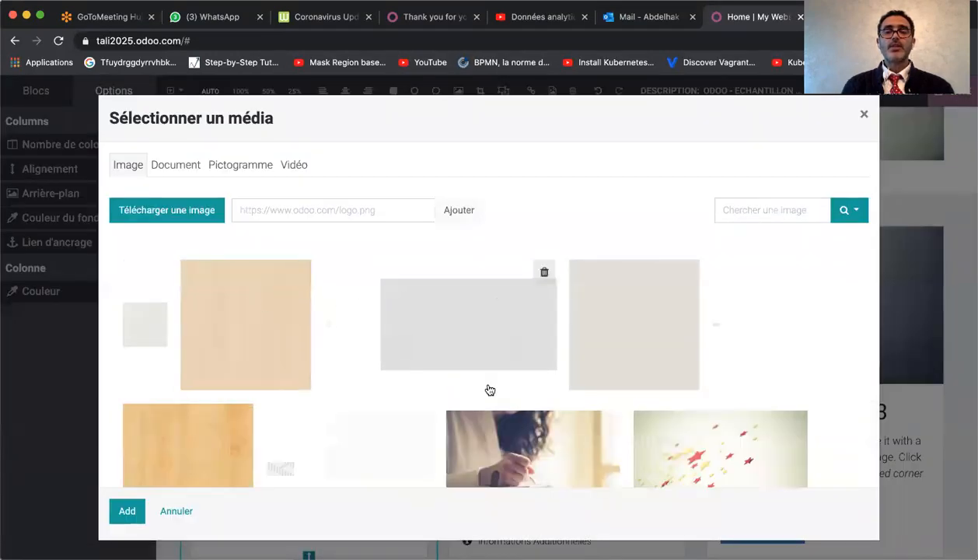
{"action": "scroll", "coordinate": [489, 390], "scroll_direction": "down", "scroll_amount": 1}
{"action": "scroll", "coordinate": [489, 390], "scroll_direction": "up", "scroll_amount": 1}
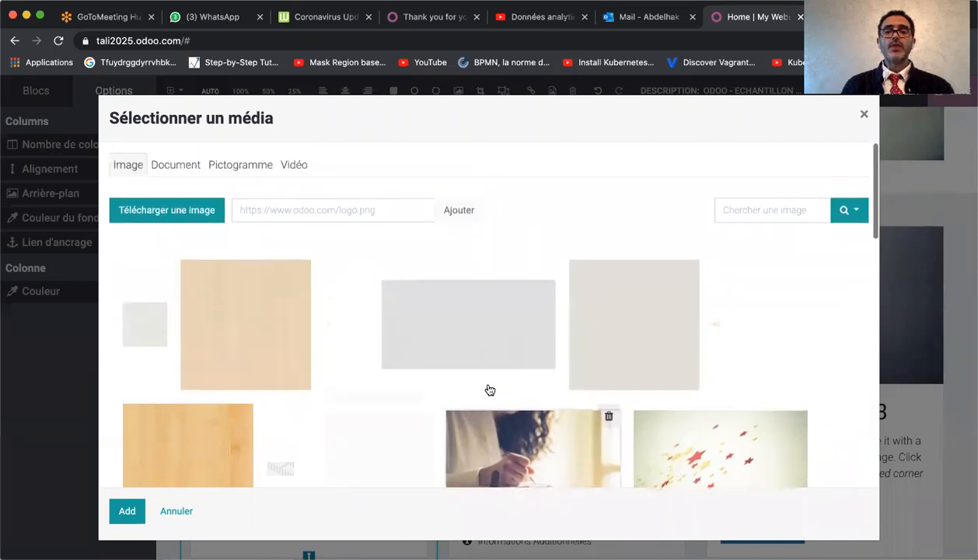
{"action": "left_click", "coordinate": [155, 218]}
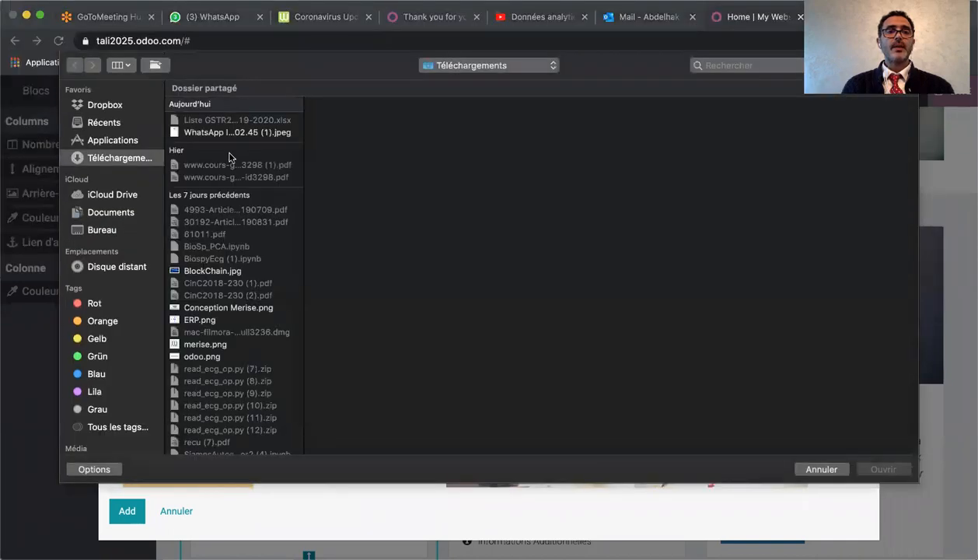
{"action": "scroll", "coordinate": [223, 336], "scroll_direction": "down", "scroll_amount": 5}
{"action": "left_click", "coordinate": [204, 201]}
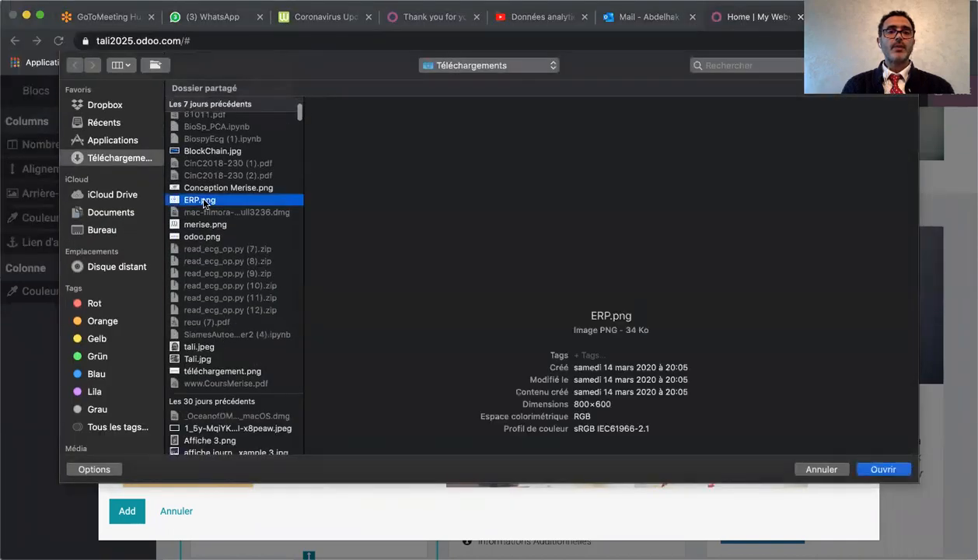
{"action": "left_click", "coordinate": [883, 469]}
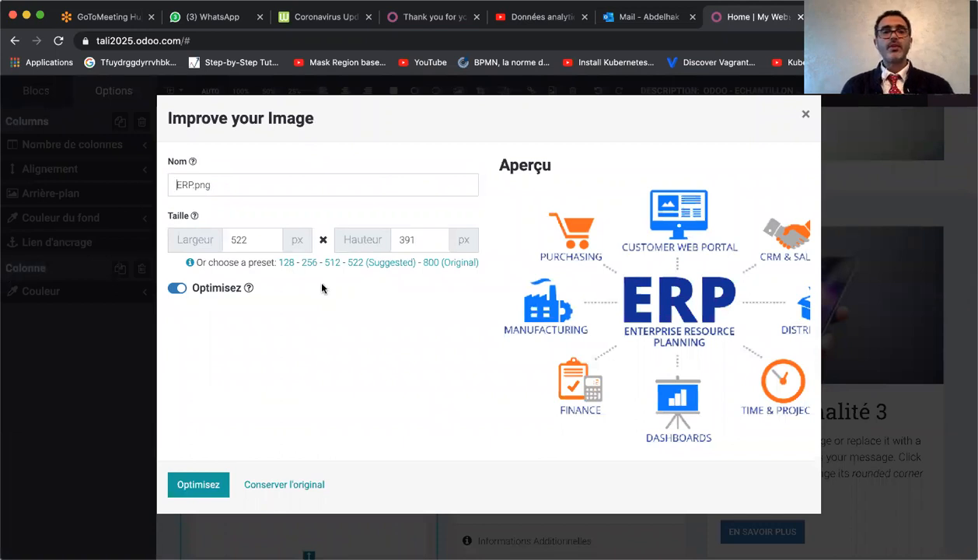
{"action": "left_click", "coordinate": [176, 289]}
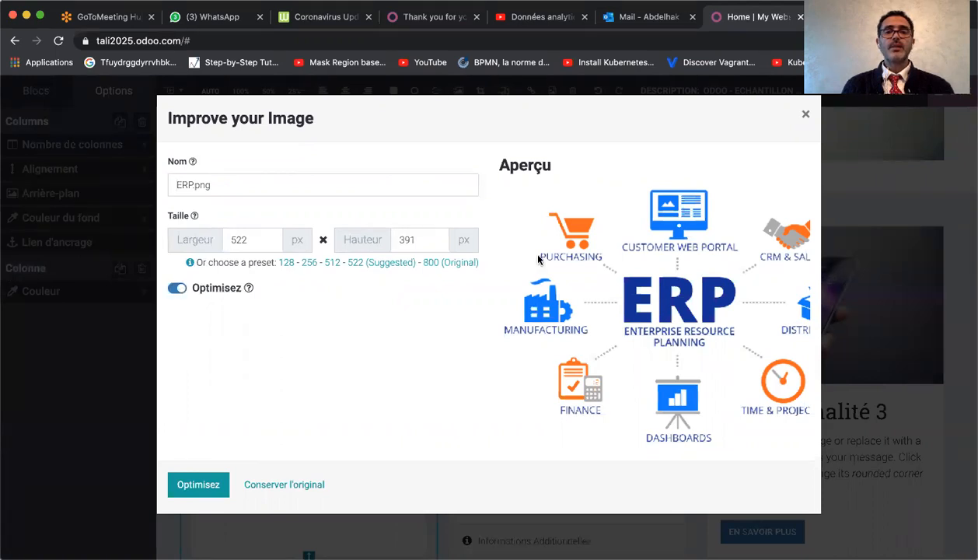
{"action": "left_click", "coordinate": [202, 484]}
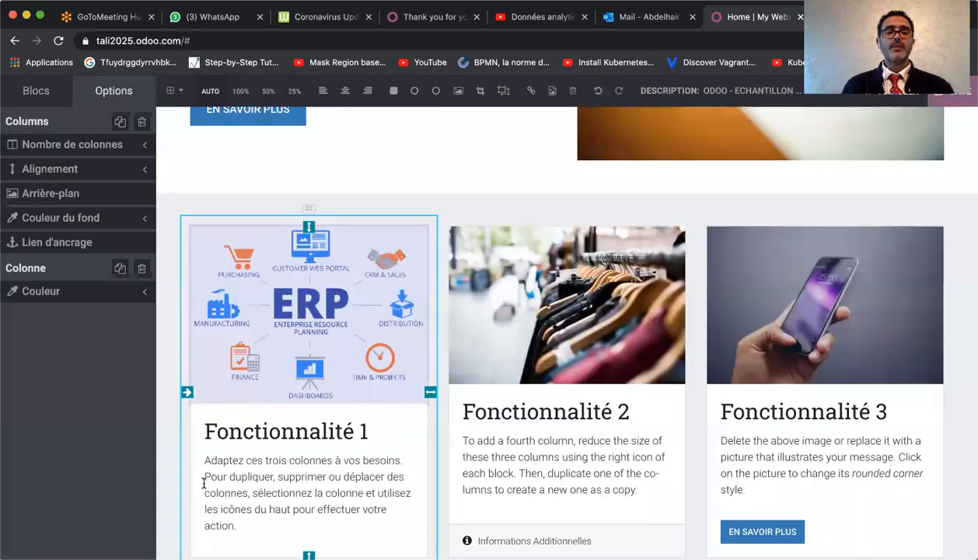
{"action": "left_click", "coordinate": [431, 421]}
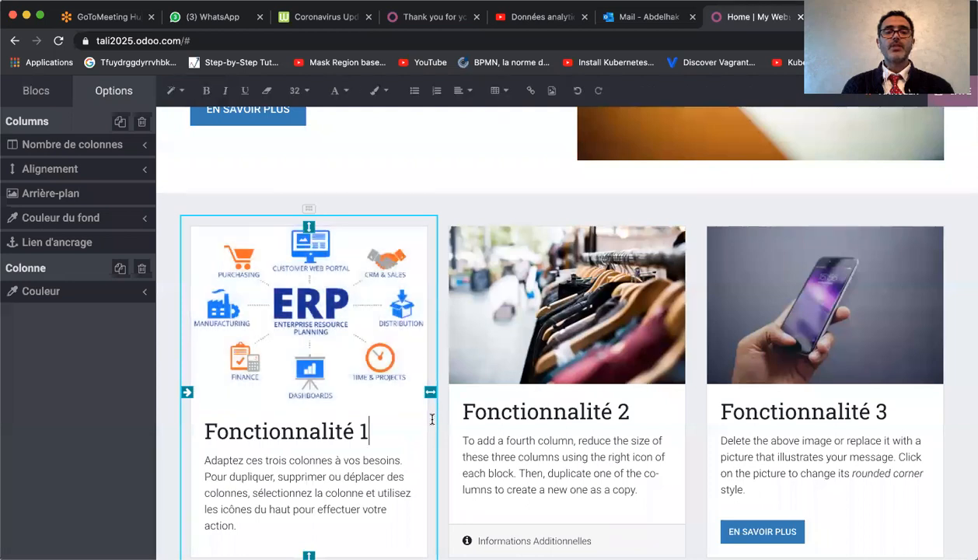
Format the "Formation Odoo 13" heading with font size 36 and the red theme colour, and save the homepage.
{"action": "scroll", "coordinate": [425, 306], "scroll_direction": "up", "scroll_amount": 3}
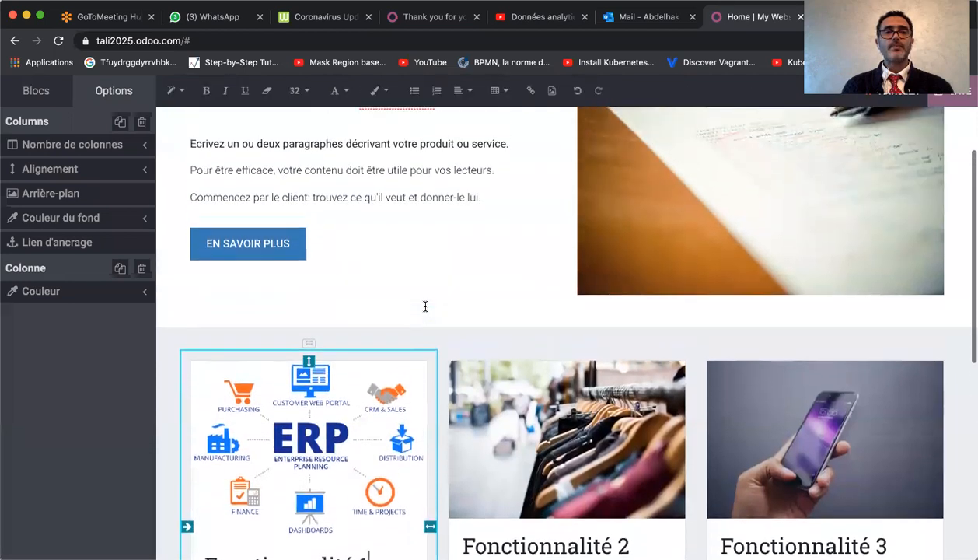
{"action": "scroll", "coordinate": [425, 306], "scroll_direction": "up", "scroll_amount": 5}
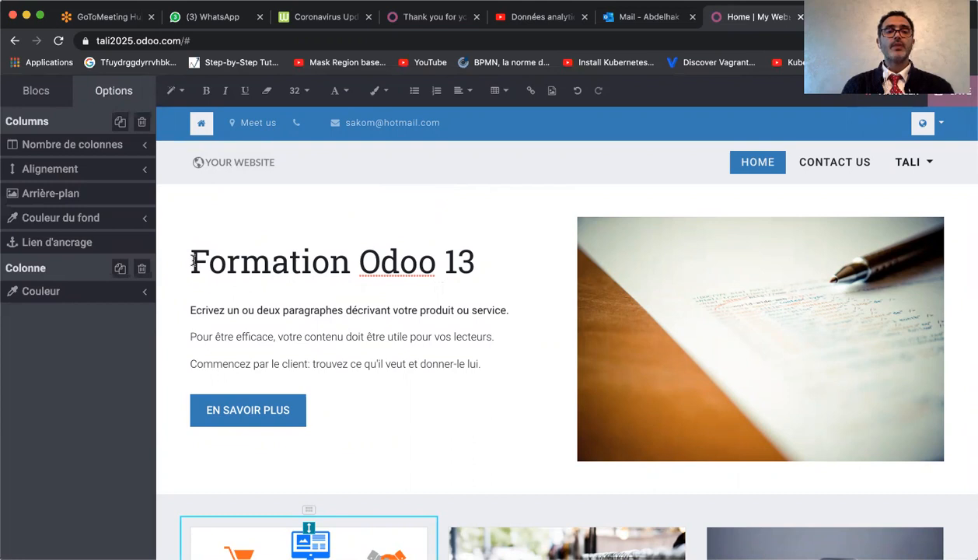
{"action": "left_click_drag", "start_coordinate": [193, 260], "coordinate": [484, 261]}
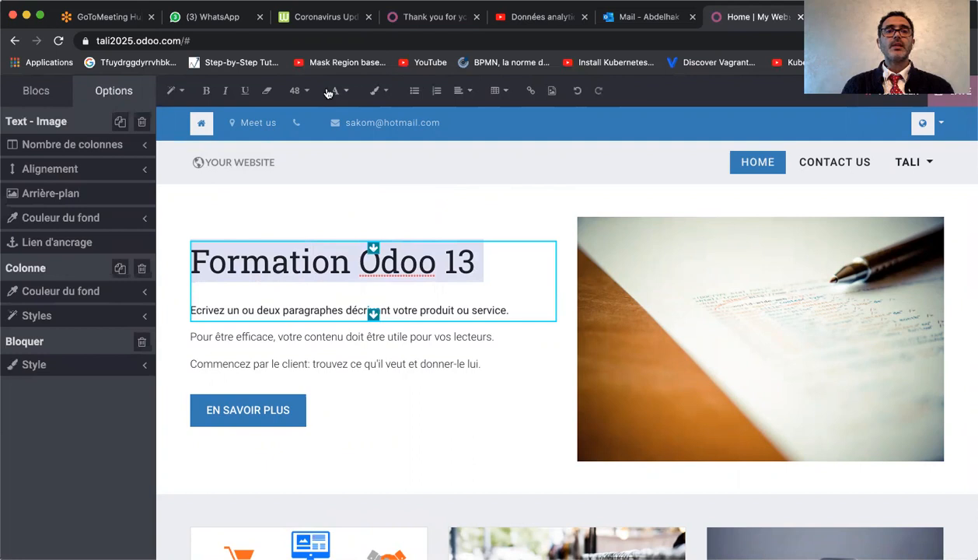
{"action": "left_click", "coordinate": [297, 90]}
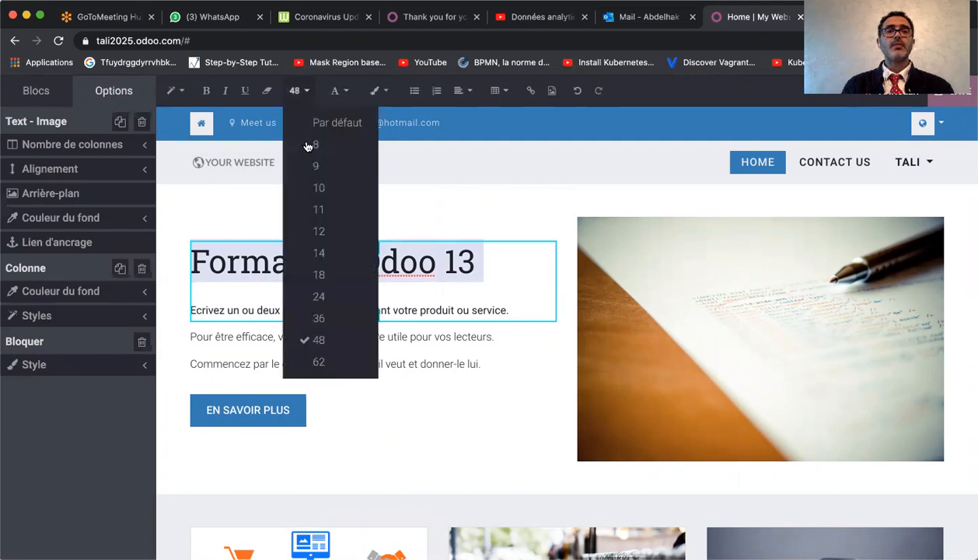
{"action": "left_click", "coordinate": [325, 318]}
{"action": "left_click", "coordinate": [347, 95]}
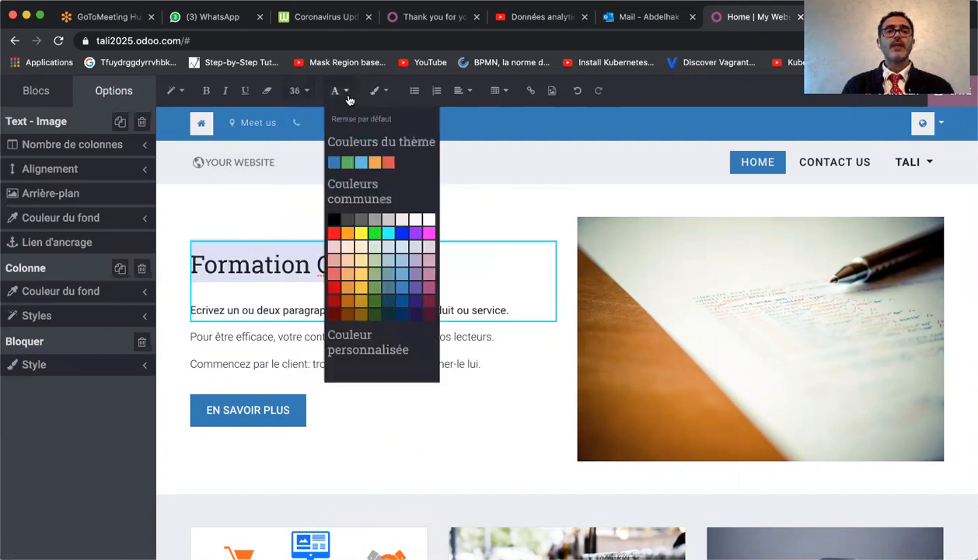
{"action": "left_click", "coordinate": [388, 163]}
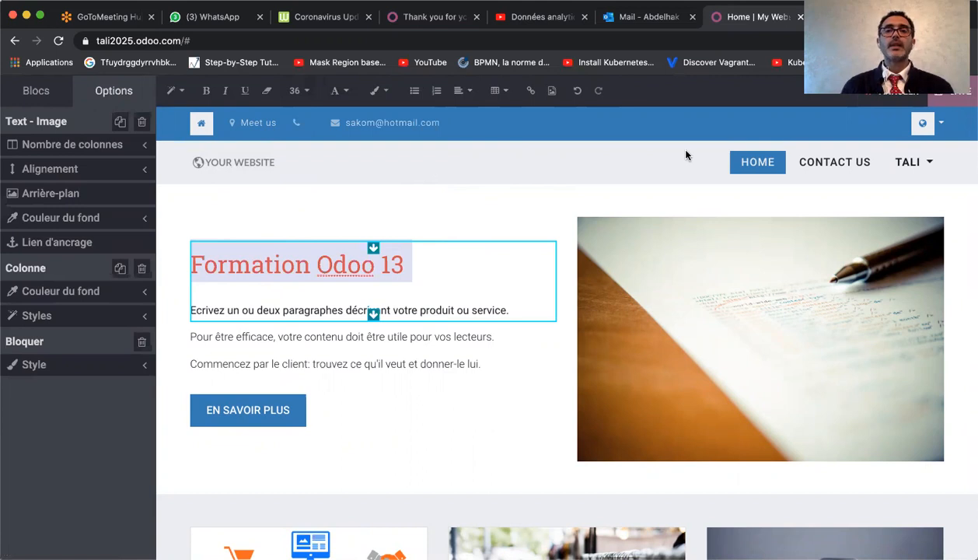
{"action": "left_click", "coordinate": [882, 99]}
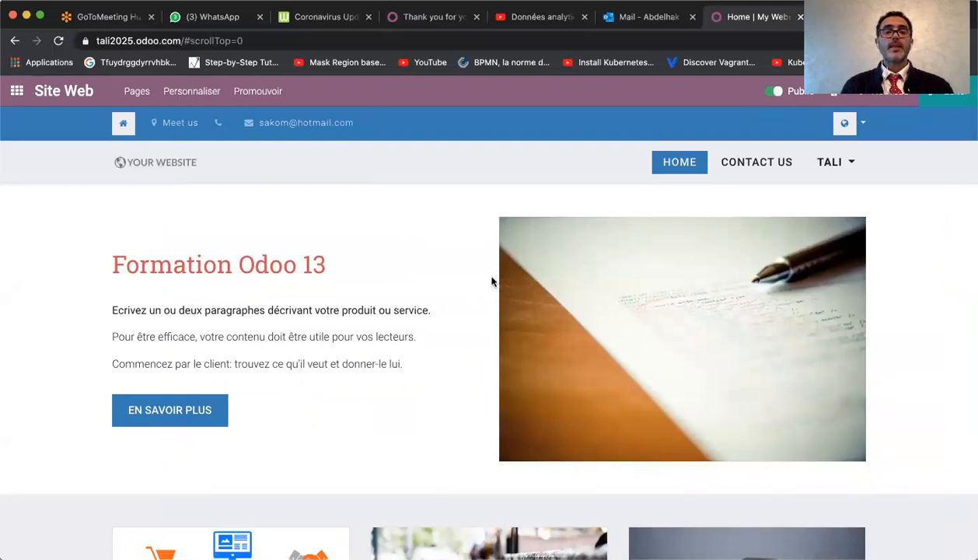
Examine the homepage's text, image and column blocks in the mobile preview and close it.
{"action": "left_click", "coordinate": [836, 95]}
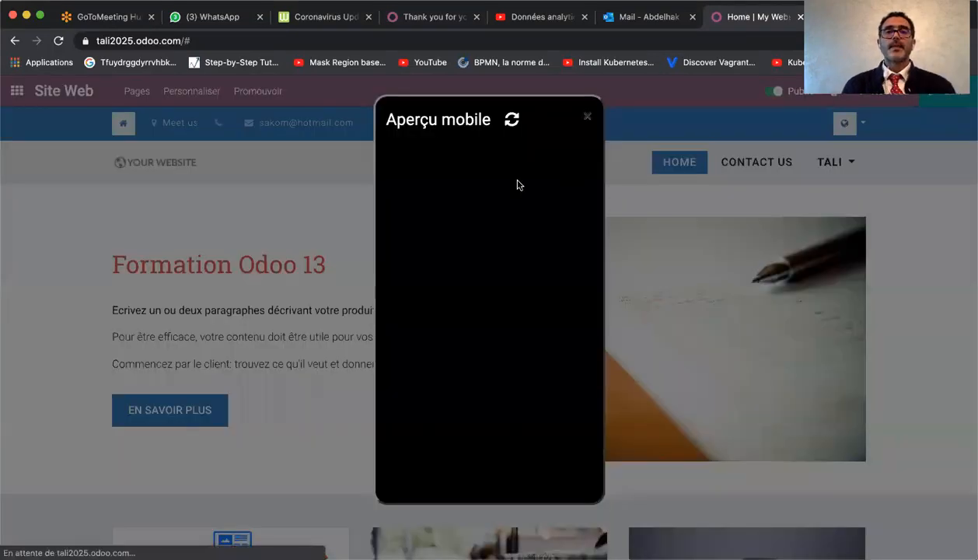
{"action": "scroll", "coordinate": [555, 260], "scroll_direction": "down", "scroll_amount": 5}
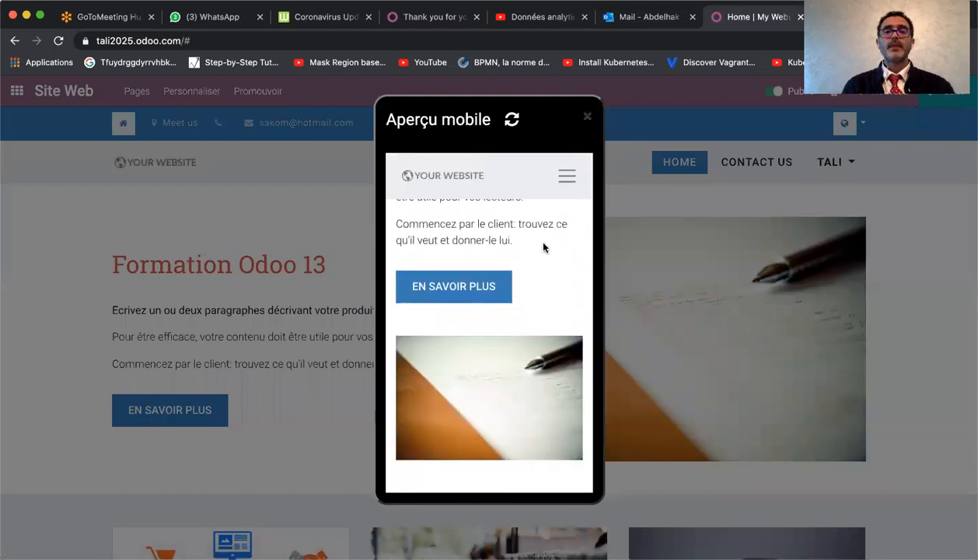
{"action": "scroll", "coordinate": [543, 248], "scroll_direction": "down", "scroll_amount": 5}
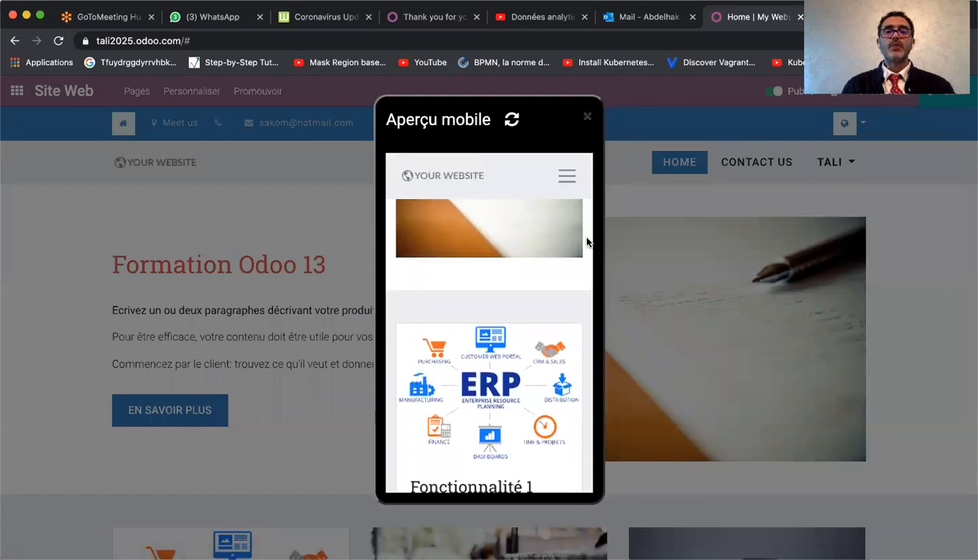
{"action": "scroll", "coordinate": [518, 265], "scroll_direction": "down", "scroll_amount": 3}
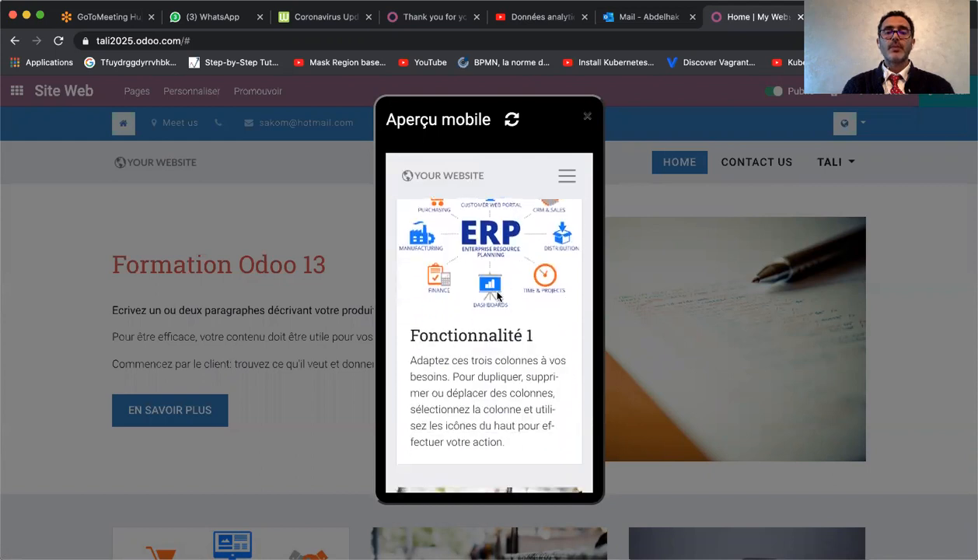
{"action": "scroll", "coordinate": [498, 296], "scroll_direction": "up", "scroll_amount": 5}
{"action": "scroll", "coordinate": [498, 296], "scroll_direction": "up", "scroll_amount": 8}
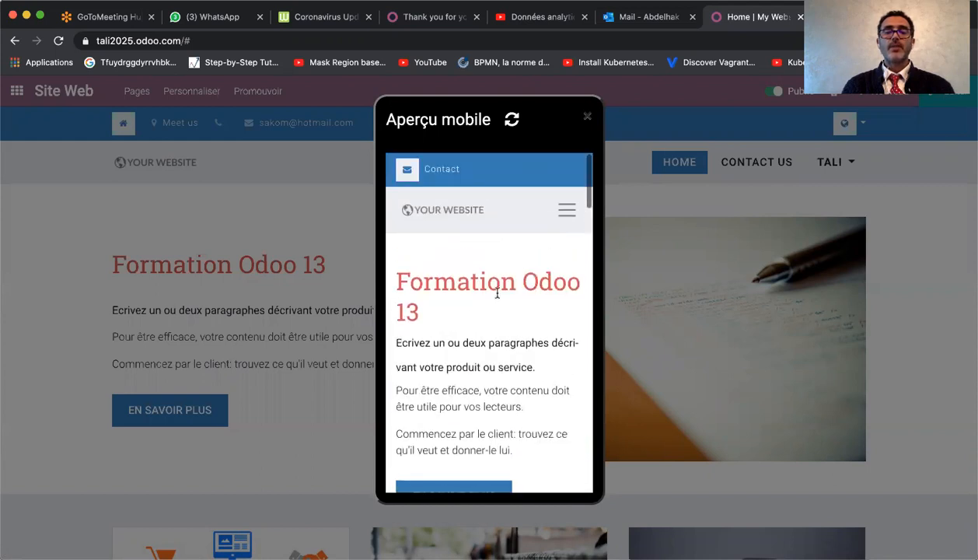
{"action": "scroll", "coordinate": [505, 357], "scroll_direction": "down", "scroll_amount": 12}
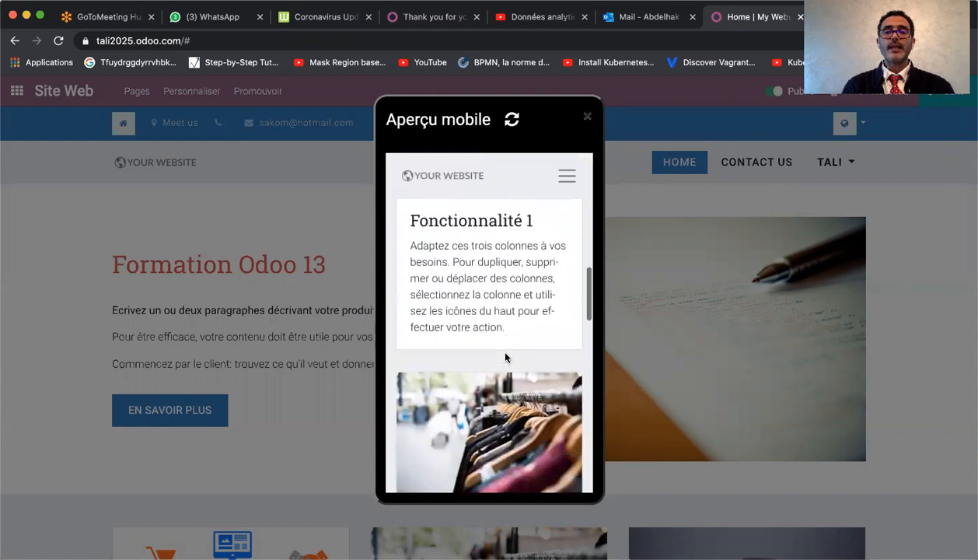
{"action": "scroll", "coordinate": [506, 354], "scroll_direction": "down", "scroll_amount": 3}
{"action": "scroll", "coordinate": [496, 345], "scroll_direction": "up", "scroll_amount": 5}
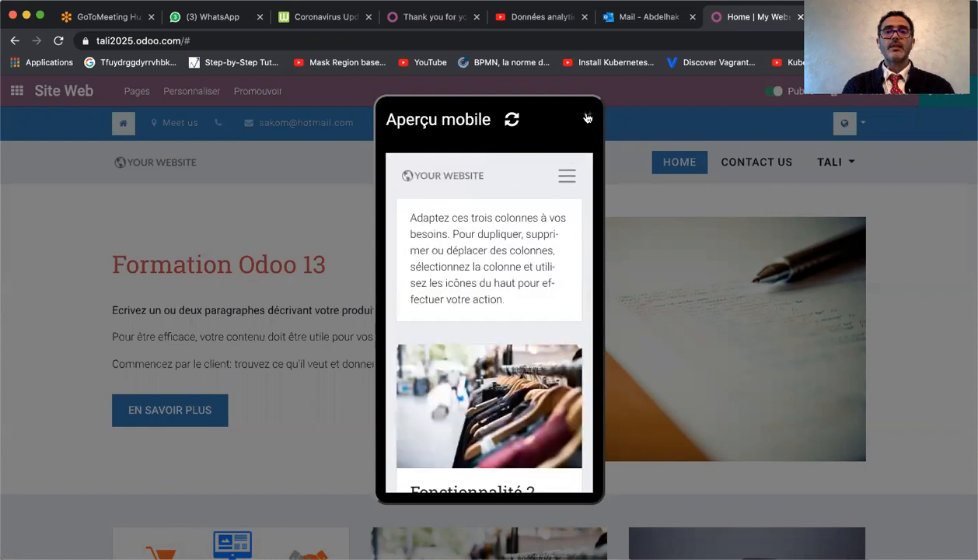
{"action": "left_click", "coordinate": [587, 117]}
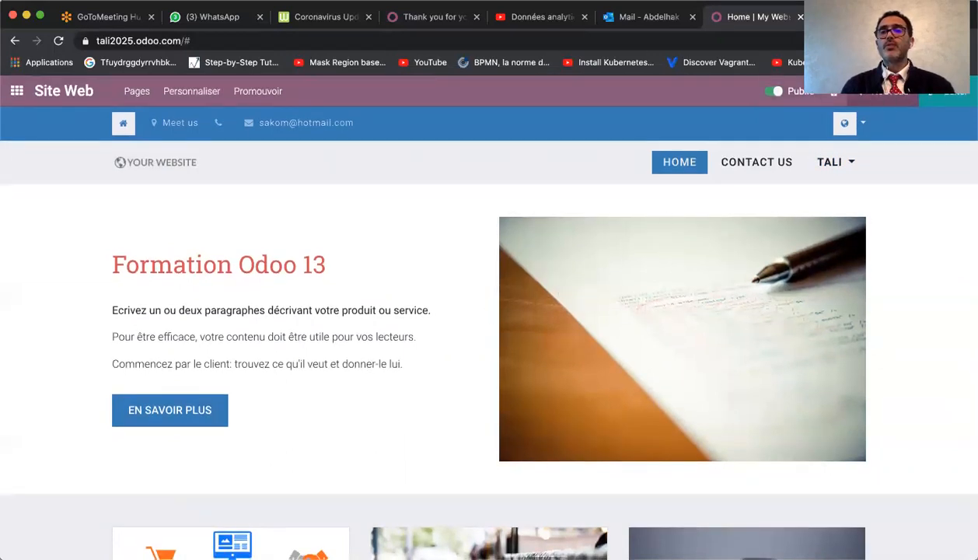
Create a new website page titled "Formation odoo 13" and include it in the site menu.
{"action": "left_click", "coordinate": [883, 92]}
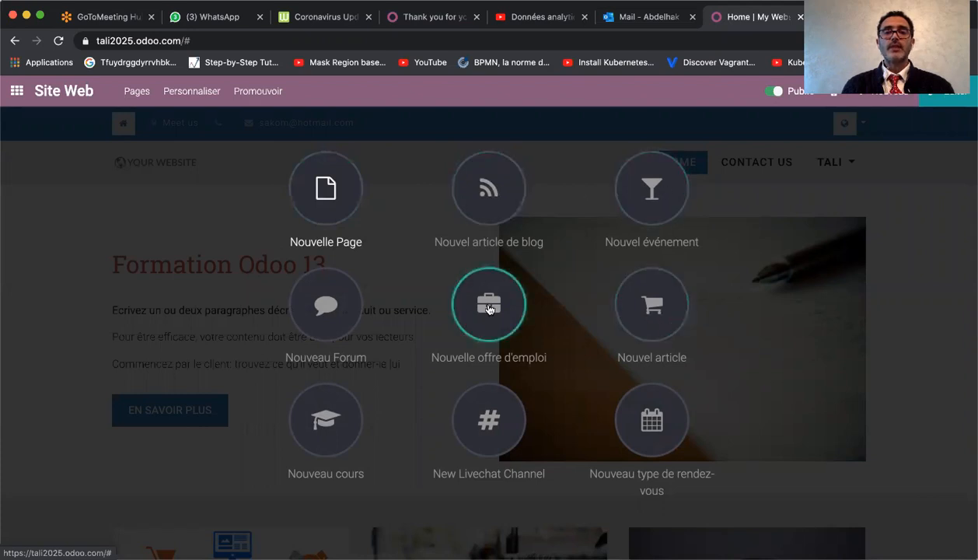
{"action": "left_click", "coordinate": [320, 189]}
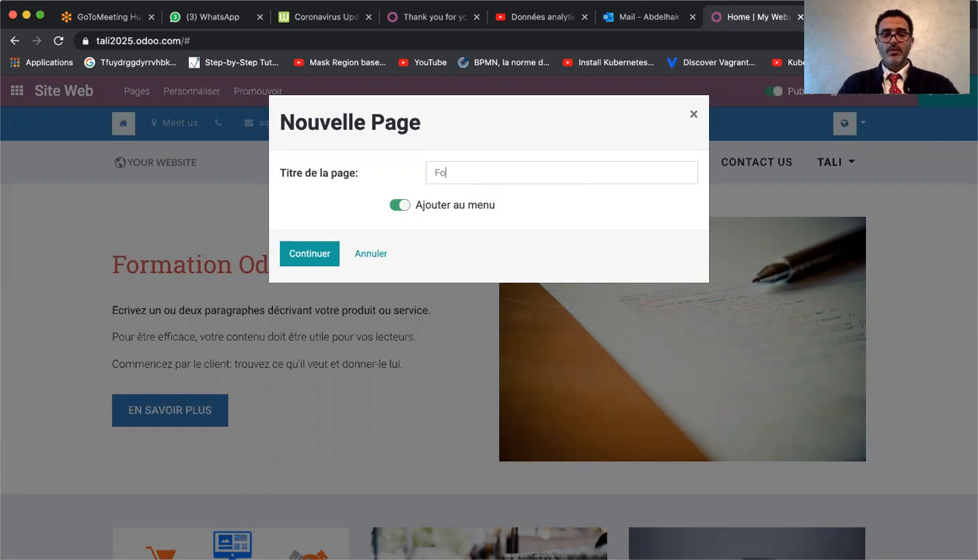
{"action": "type", "text": "Formation"}
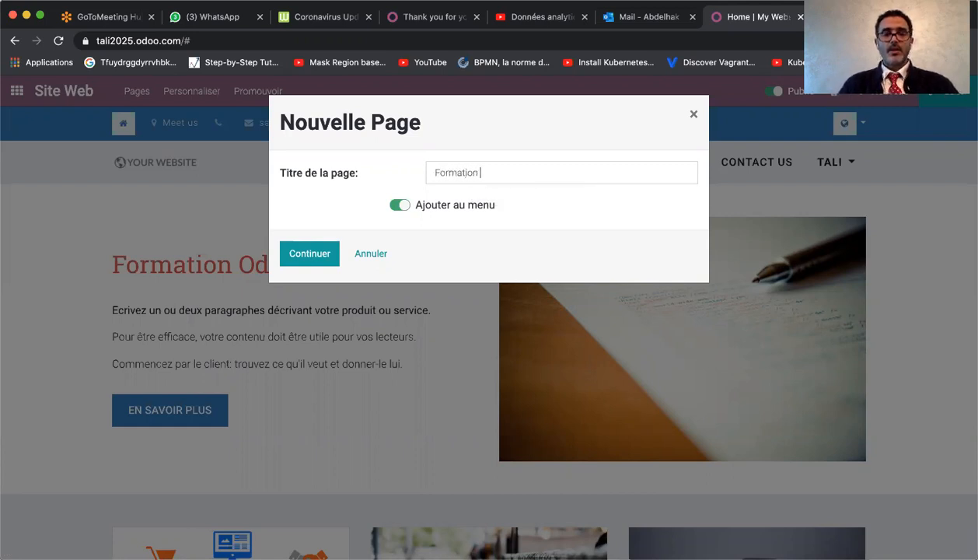
{"action": "type", "text": " odoo 13"}
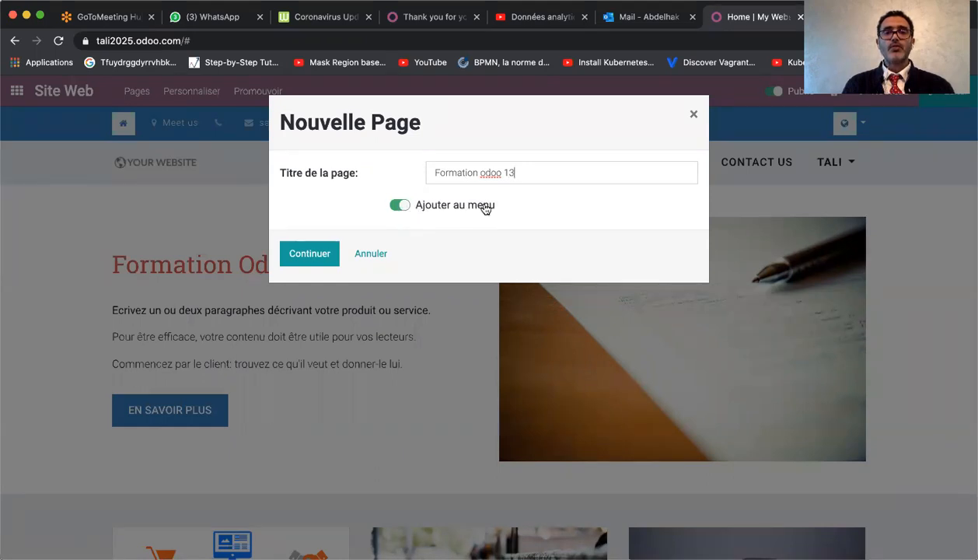
{"action": "left_click", "coordinate": [316, 253]}
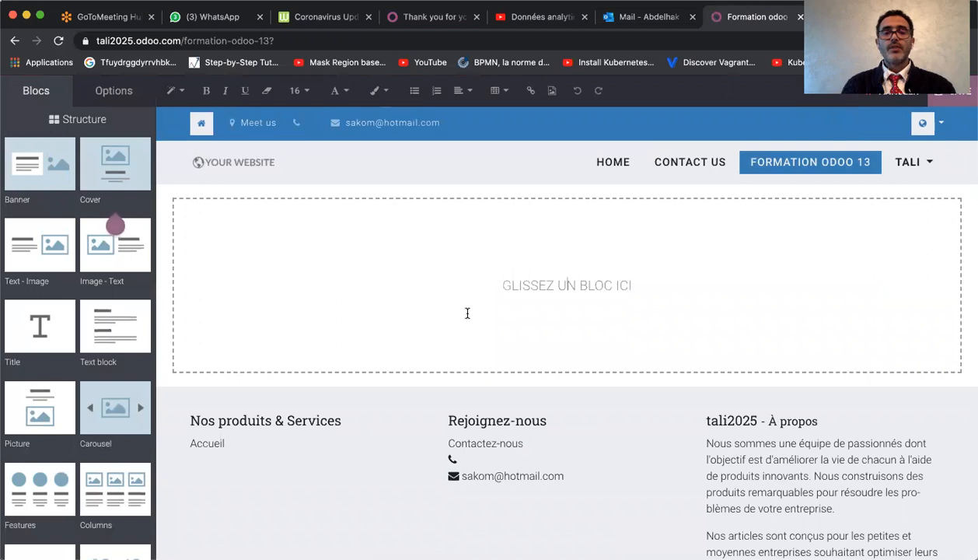
Insert a Carousel block in the new page's empty content area and check its first two slides.
{"action": "scroll", "coordinate": [92, 333], "scroll_direction": "down", "scroll_amount": 3}
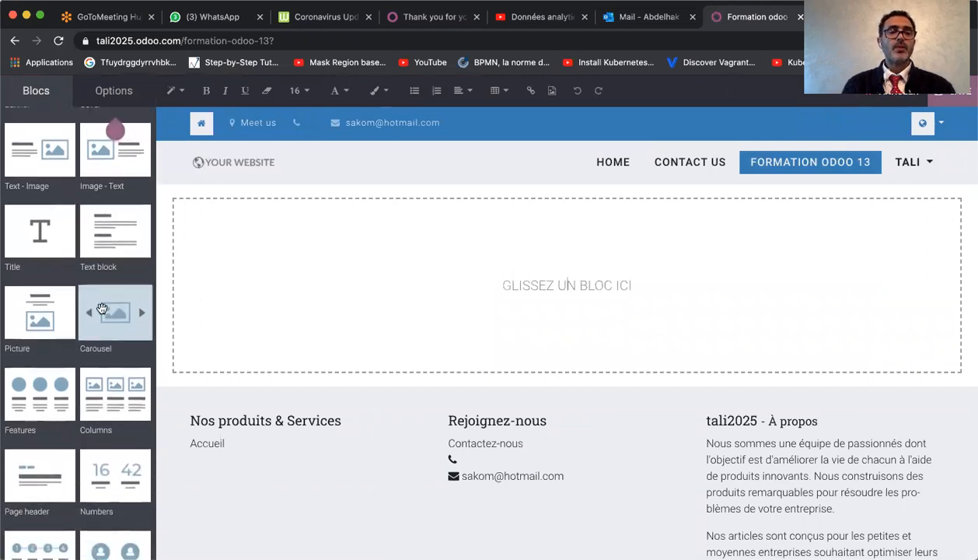
{"action": "left_click_drag", "start_coordinate": [111, 304], "coordinate": [323, 218]}
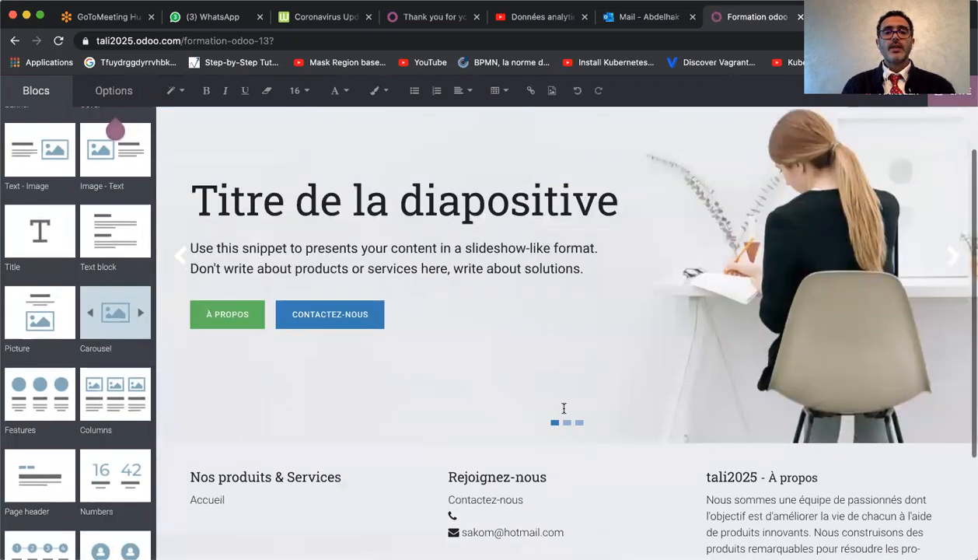
{"action": "left_click", "coordinate": [567, 424]}
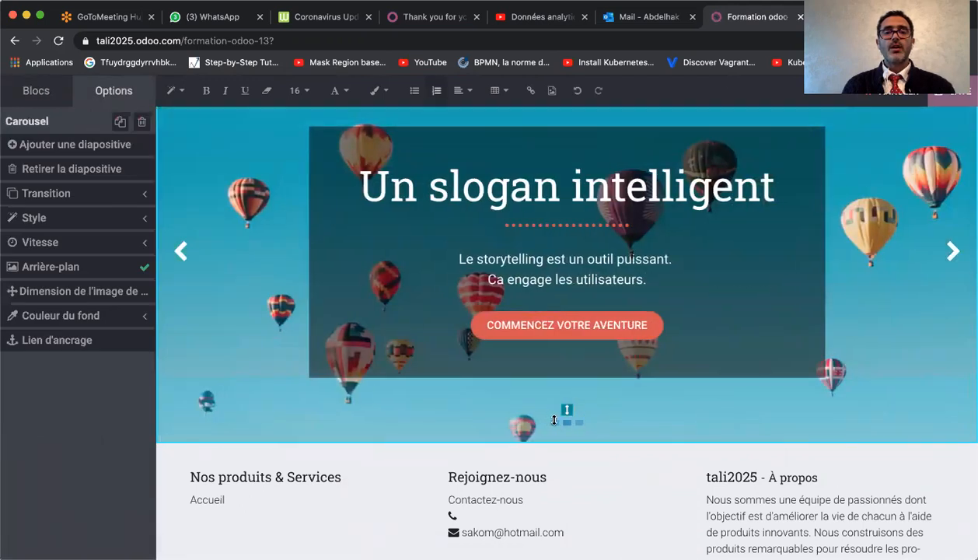
{"action": "left_click", "coordinate": [181, 250]}
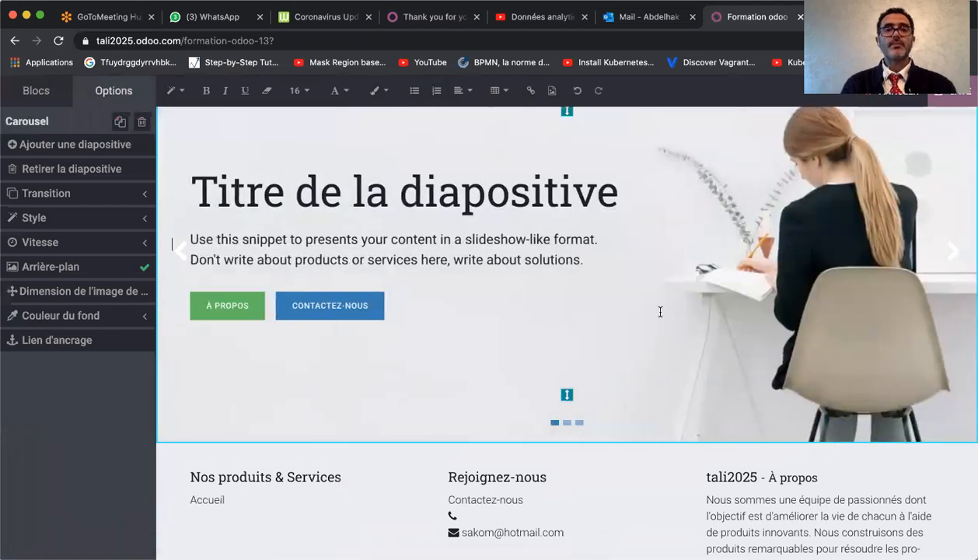
Save the new Formation odoo 13 page and publish it.
{"action": "scroll", "coordinate": [660, 311], "scroll_direction": "up", "scroll_amount": 3}
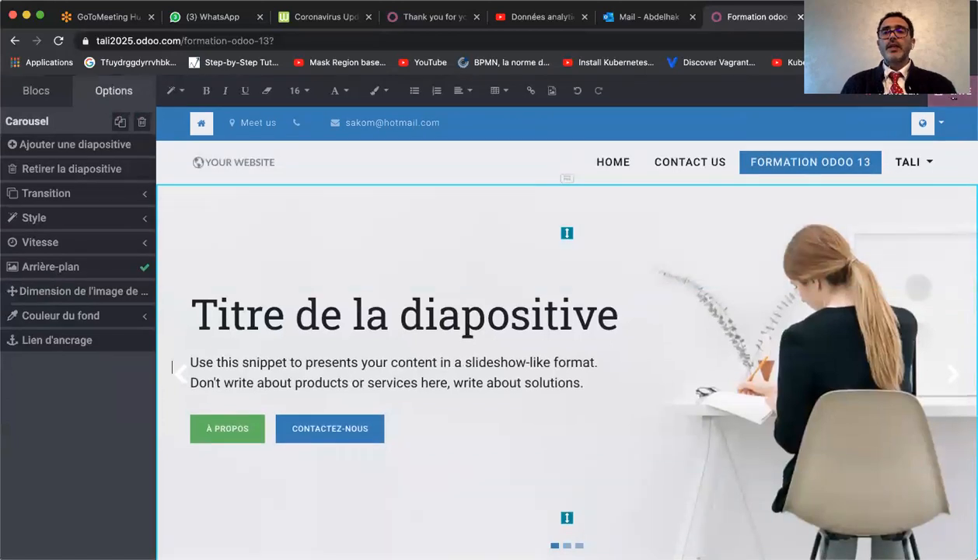
{"action": "left_click", "coordinate": [954, 94]}
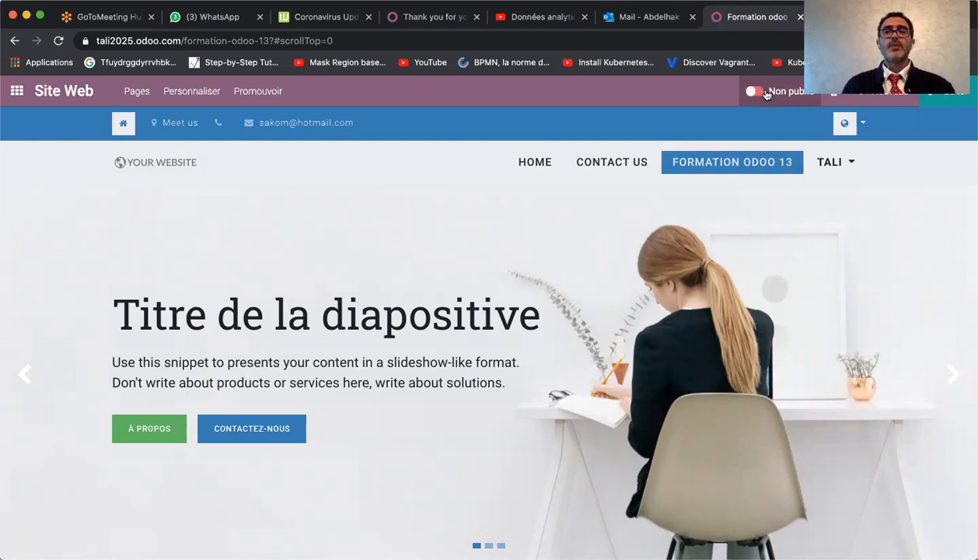
{"action": "left_click", "coordinate": [766, 93]}
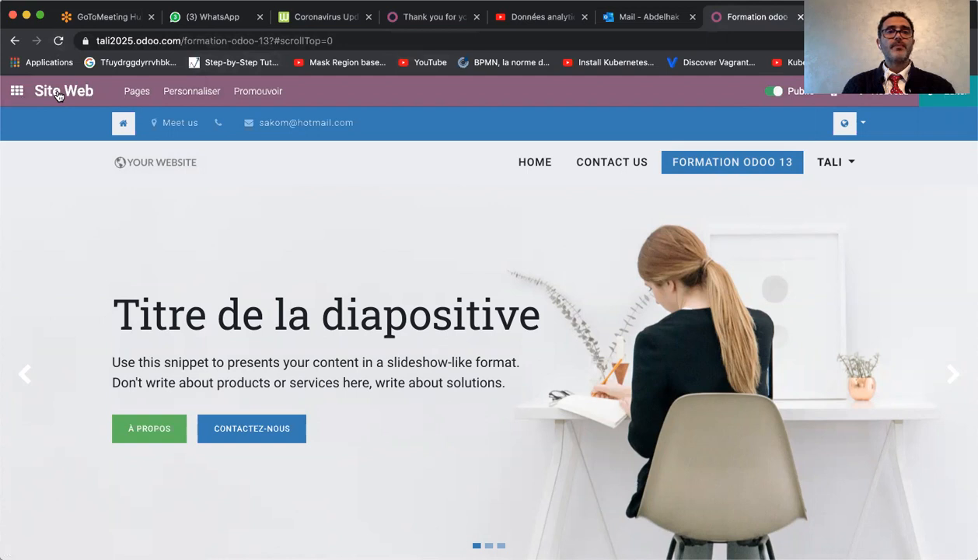
Return to the list of applications and open the website's homepage through the Site Web app.
{"action": "left_click", "coordinate": [14, 93]}
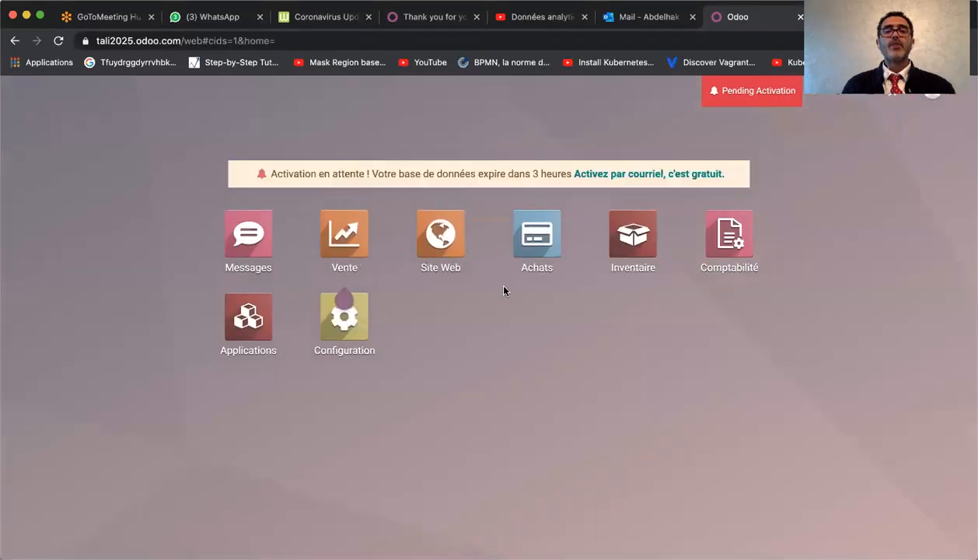
{"action": "left_click", "coordinate": [439, 233]}
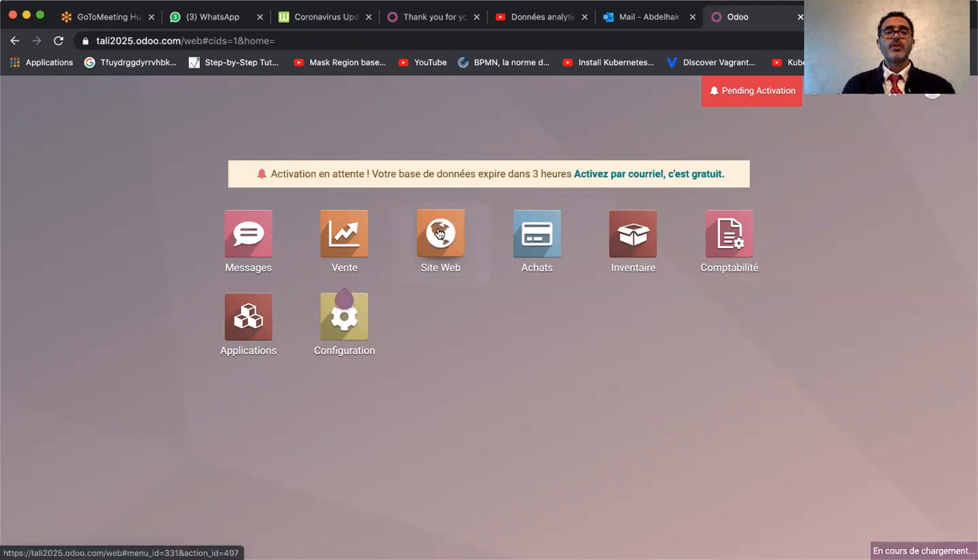
{"action": "left_click", "coordinate": [46, 148]}
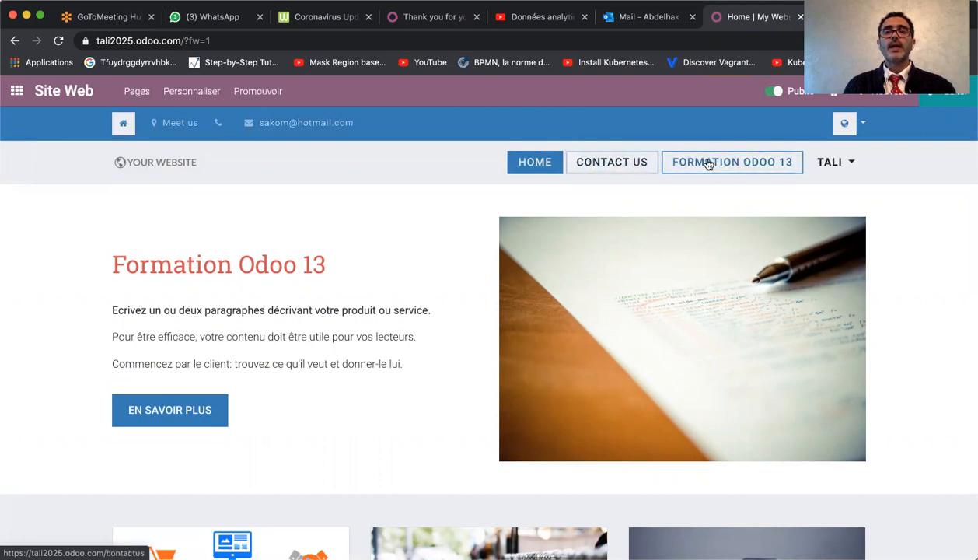
Open the website menu for editing and move Formation odoo 13 between Home and Contact us.
{"action": "left_click", "coordinate": [138, 94]}
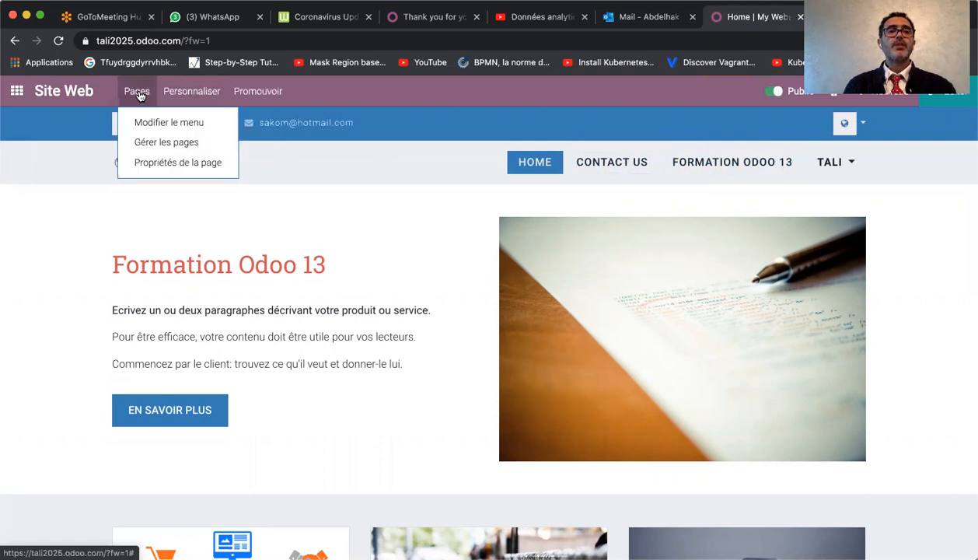
{"action": "left_click", "coordinate": [176, 123]}
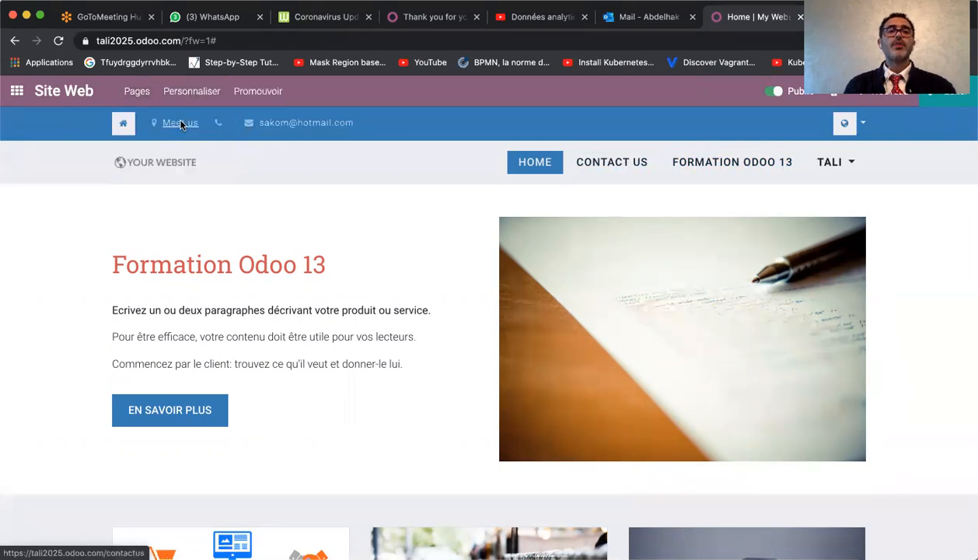
{"action": "left_click_drag", "start_coordinate": [298, 216], "coordinate": [297, 191]}
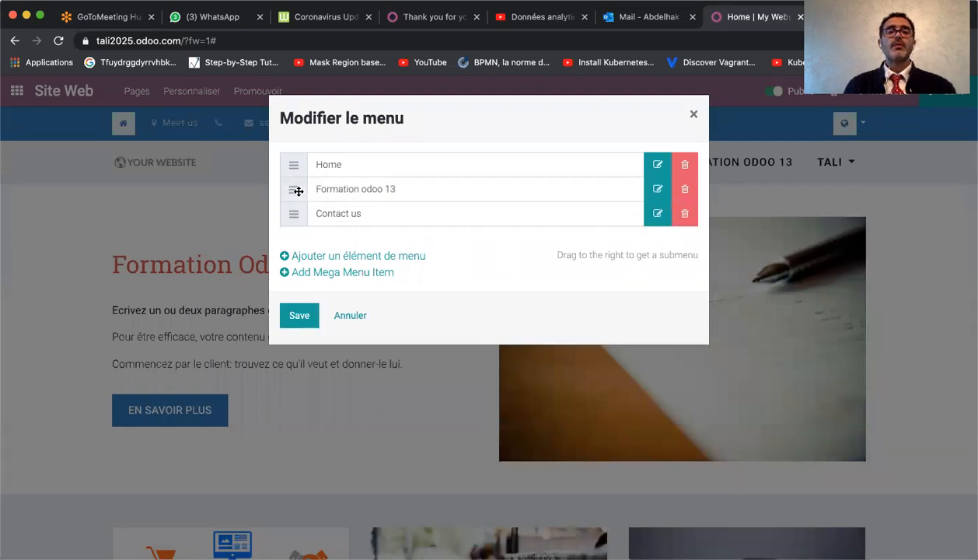
Change the label of the Formation odoo 13 menu item to "Formation Odoo 13" and save the menu.
{"action": "left_click", "coordinate": [655, 189]}
{"action": "left_click", "coordinate": [445, 164]}
{"action": "key", "text": "BackSpace"}
{"action": "type", "text": "Odoo 13"}
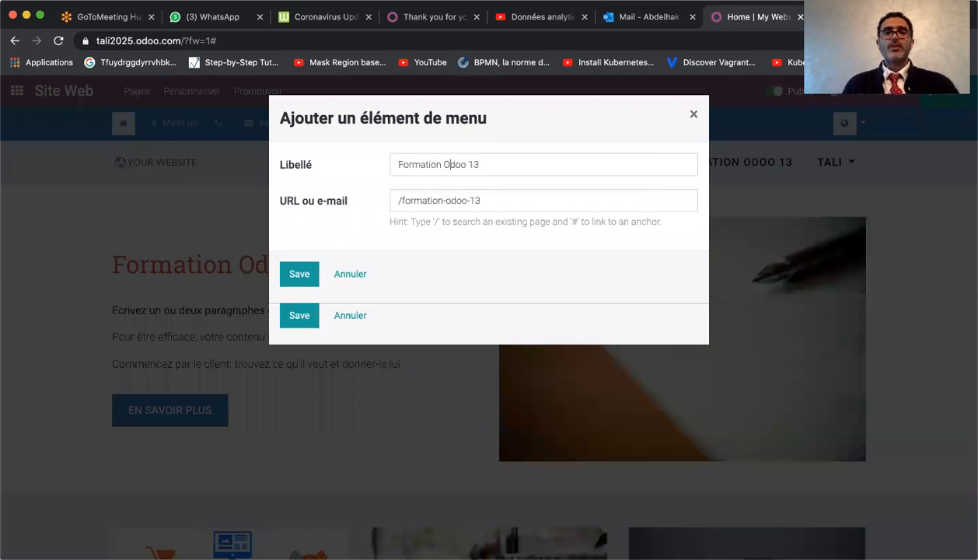
{"action": "left_click", "coordinate": [299, 274]}
{"action": "left_click", "coordinate": [299, 315]}
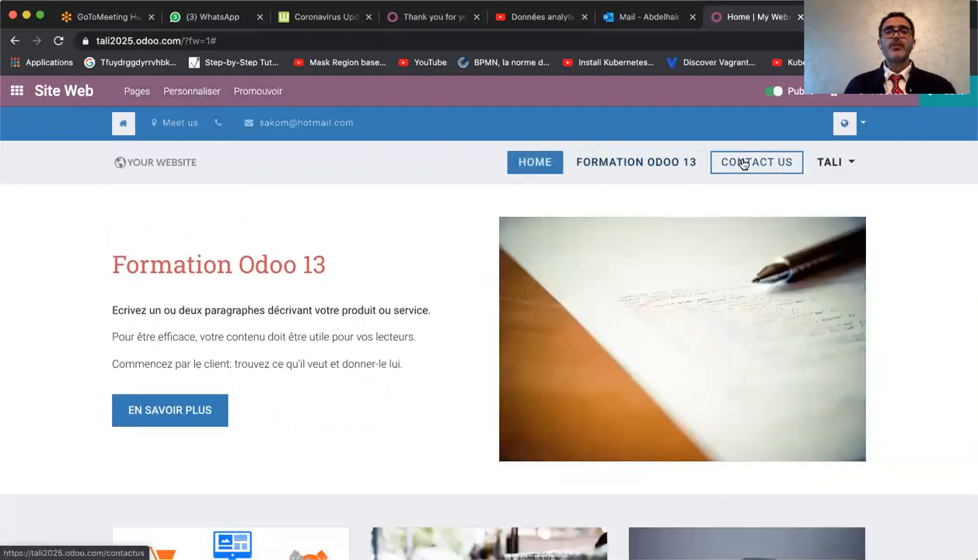
Review the entries in the website menu editor and open the page management list.
{"action": "left_click", "coordinate": [196, 92]}
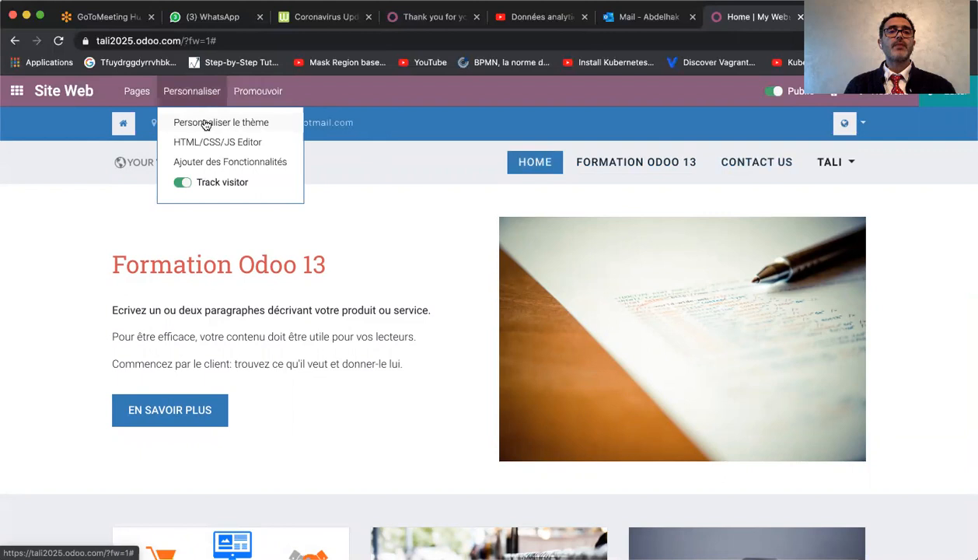
{"action": "left_click", "coordinate": [144, 94]}
{"action": "left_click", "coordinate": [162, 127]}
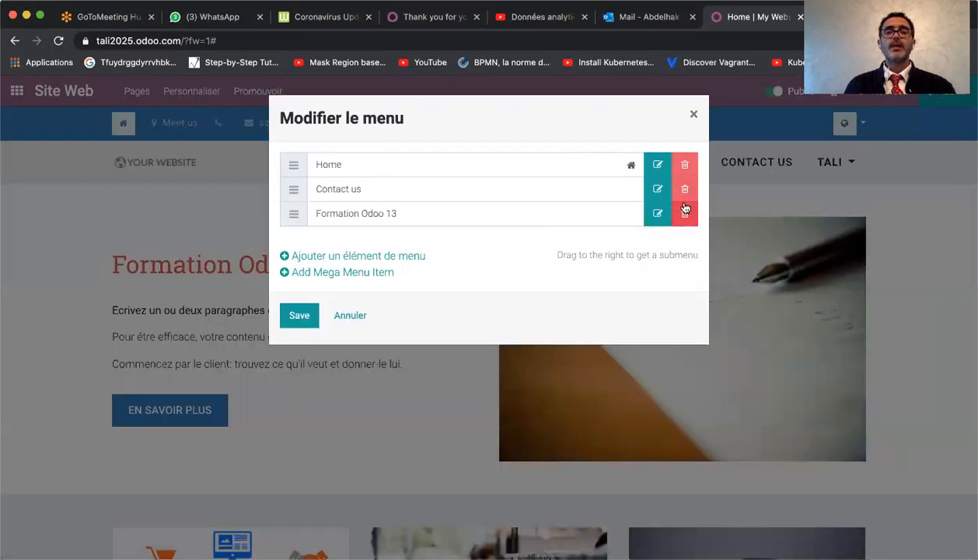
{"action": "left_click", "coordinate": [360, 316]}
{"action": "left_click", "coordinate": [148, 99]}
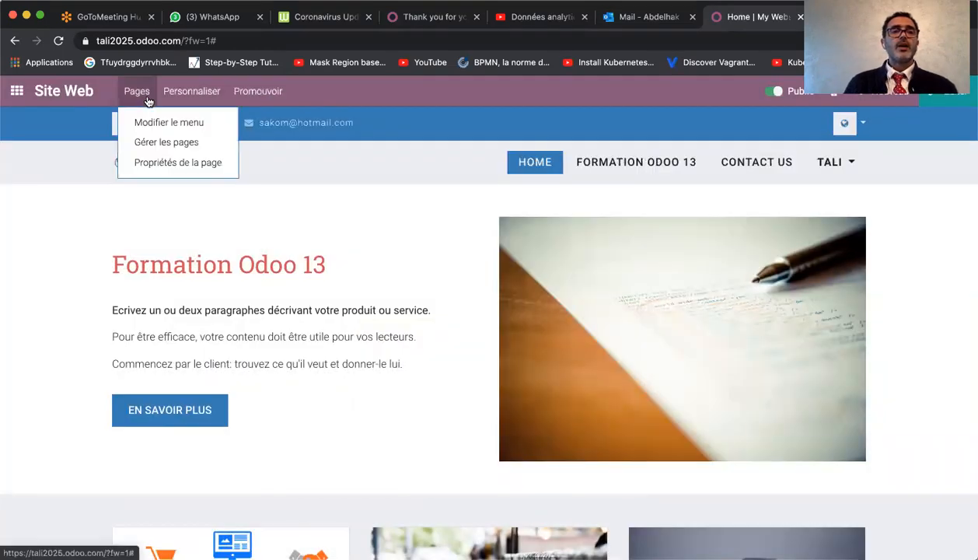
{"action": "left_click", "coordinate": [164, 143]}
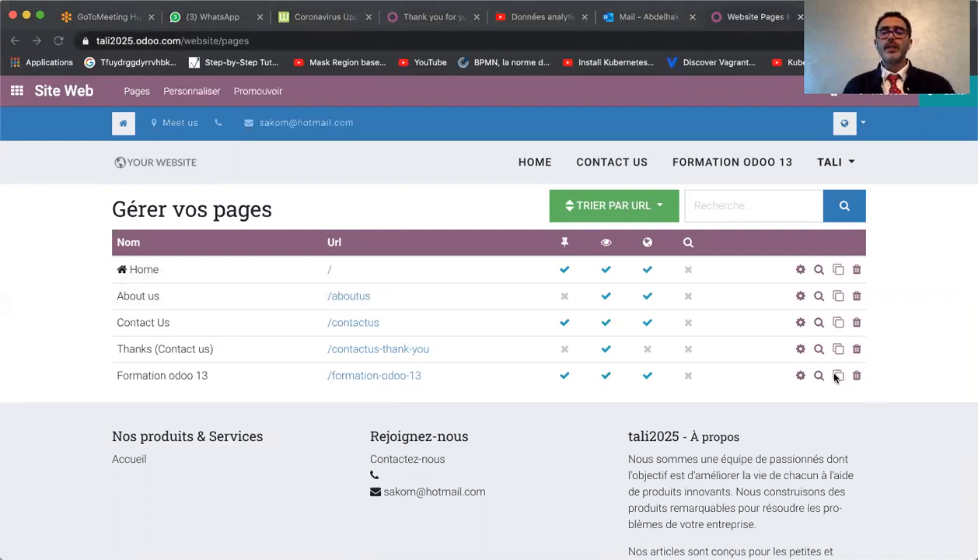
Duplicate the Home page, leave the copy's edit mode and return to the page management list.
{"action": "left_click", "coordinate": [839, 271]}
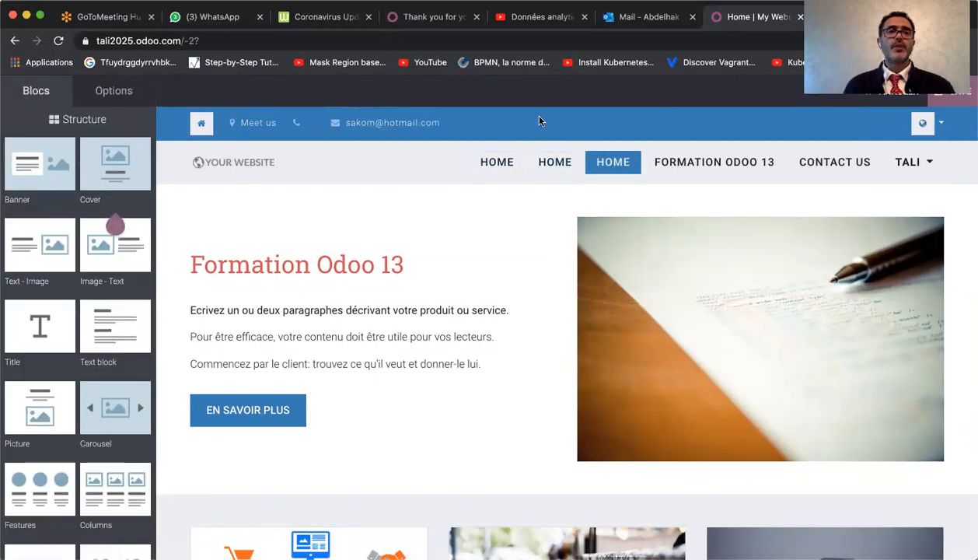
{"action": "left_click", "coordinate": [945, 98]}
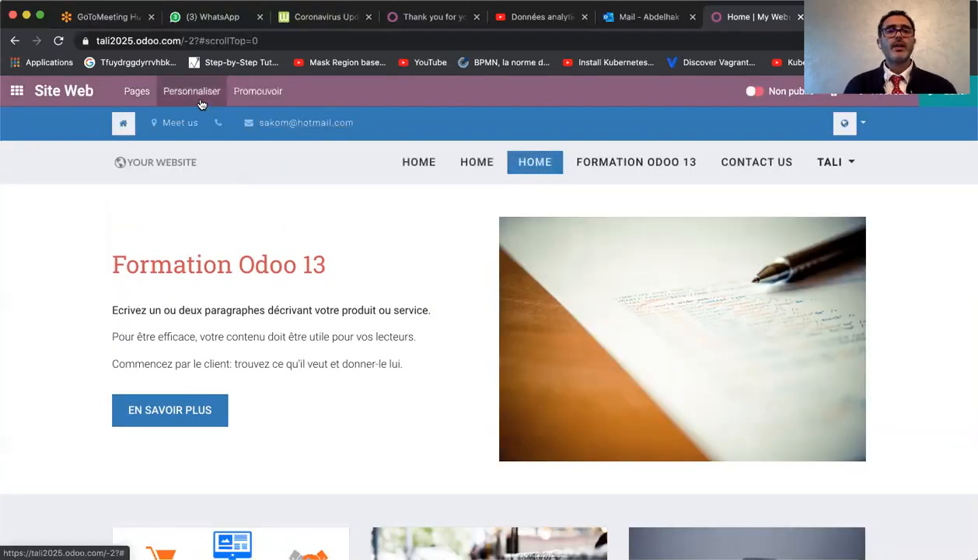
{"action": "left_click", "coordinate": [136, 91]}
{"action": "left_click", "coordinate": [168, 142]}
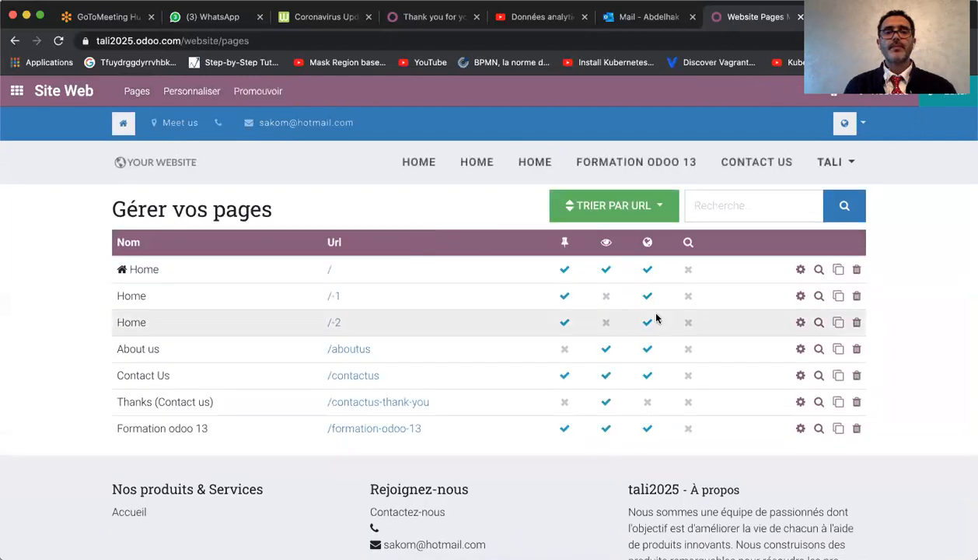
Delete the duplicate Home pages with URLs /-2 and /-1, confirming each deletion.
{"action": "left_click", "coordinate": [856, 323]}
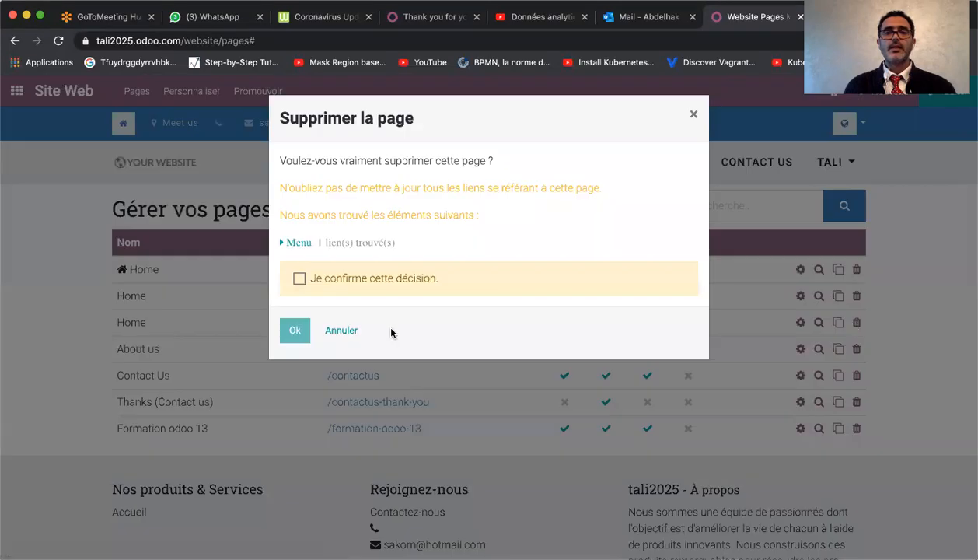
{"action": "left_click", "coordinate": [299, 279]}
{"action": "left_click", "coordinate": [294, 328]}
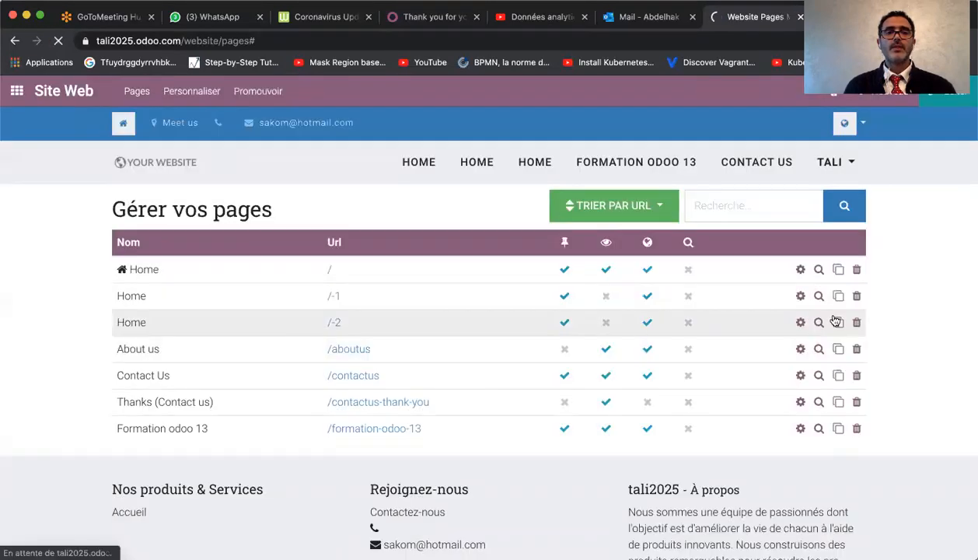
{"action": "left_click", "coordinate": [856, 297]}
{"action": "left_click", "coordinate": [299, 279]}
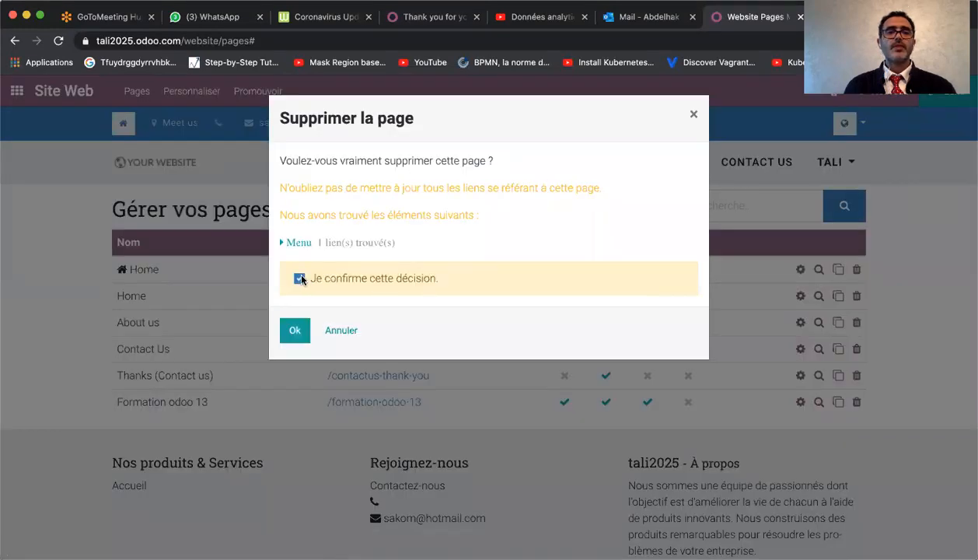
{"action": "left_click", "coordinate": [292, 330]}
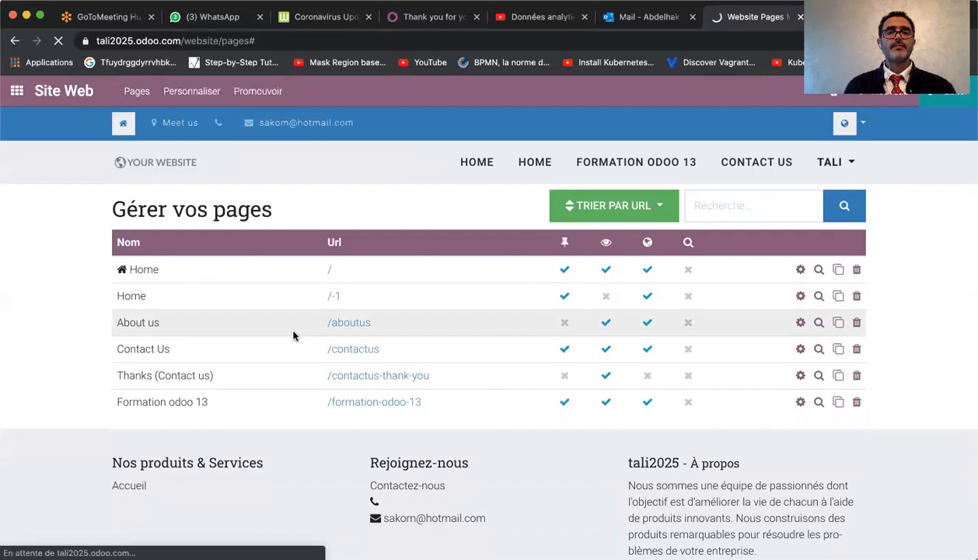
{"action": "left_click", "coordinate": [130, 94]}
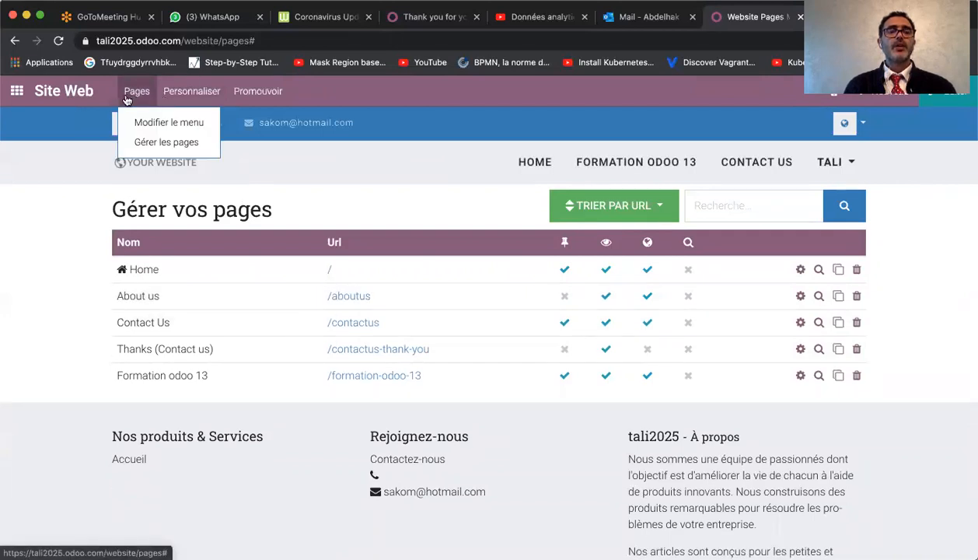
{"action": "left_click", "coordinate": [315, 159]}
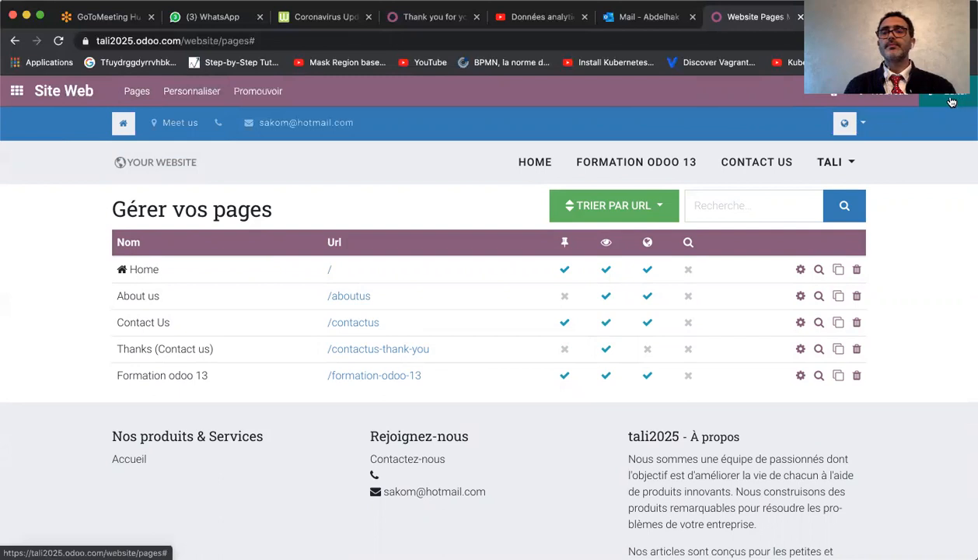
{"action": "left_click", "coordinate": [137, 91]}
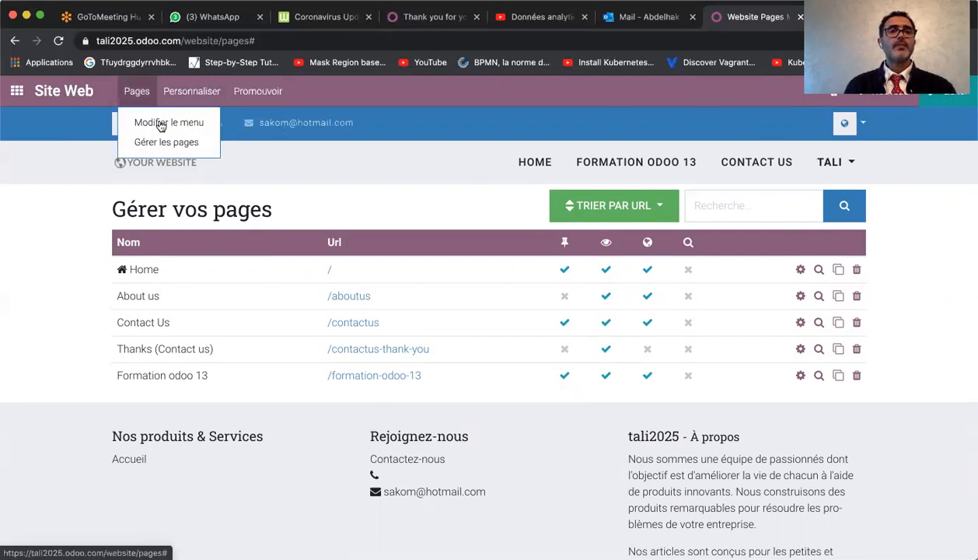
Examine the colour and navigation bar options in the theme customization, then close it without changes.
{"action": "left_click", "coordinate": [182, 92]}
{"action": "left_click", "coordinate": [184, 94]}
{"action": "left_click", "coordinate": [185, 96]}
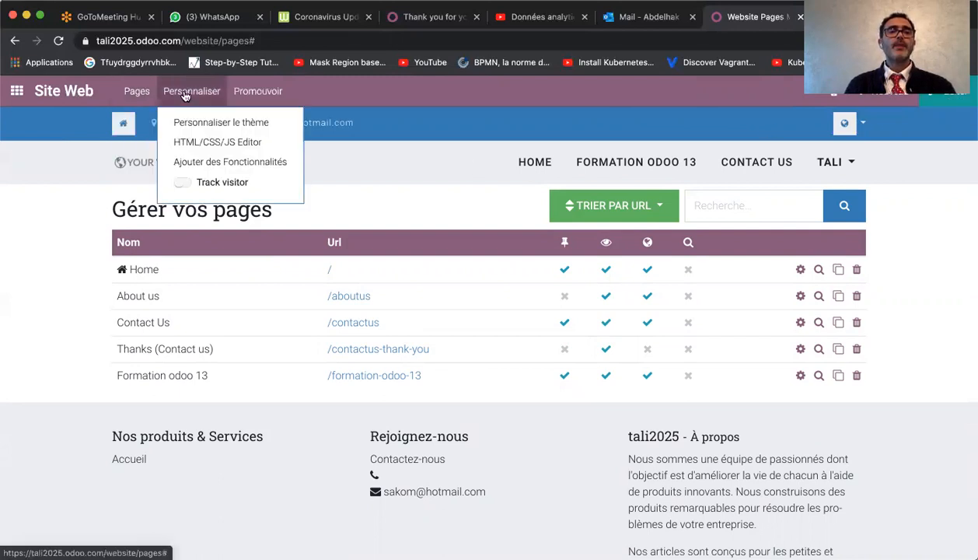
{"action": "left_click", "coordinate": [235, 124]}
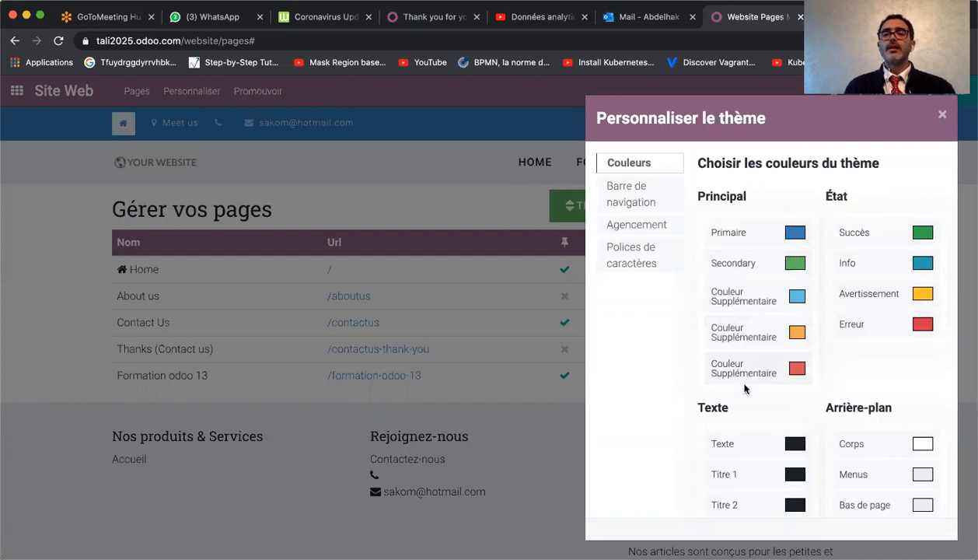
{"action": "scroll", "coordinate": [881, 349], "scroll_direction": "down", "scroll_amount": 4}
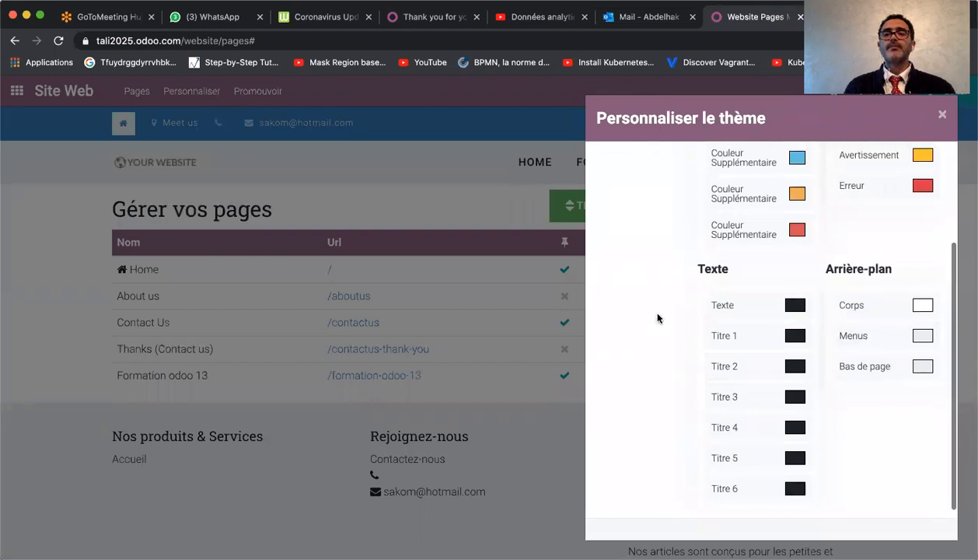
{"action": "scroll", "coordinate": [657, 318], "scroll_direction": "up", "scroll_amount": 4}
{"action": "left_click", "coordinate": [634, 198]}
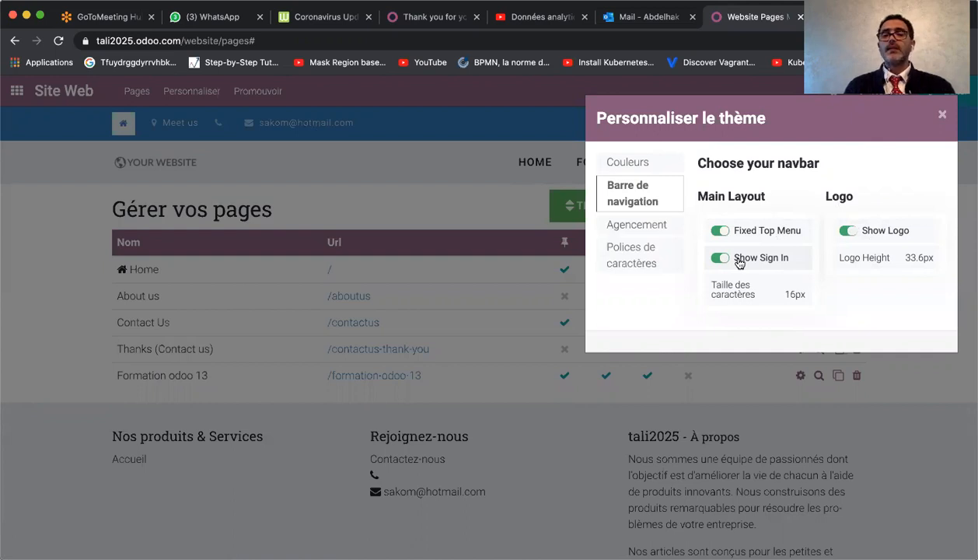
{"action": "left_click", "coordinate": [942, 117]}
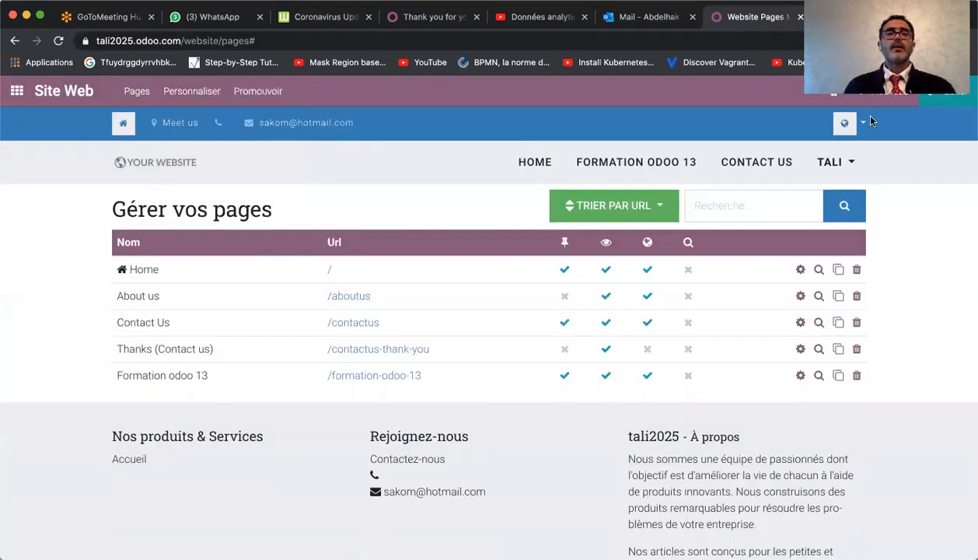
Open the search engine optimization settings for the current page and set the title to "Formation odoo 13".
{"action": "left_click", "coordinate": [266, 93]}
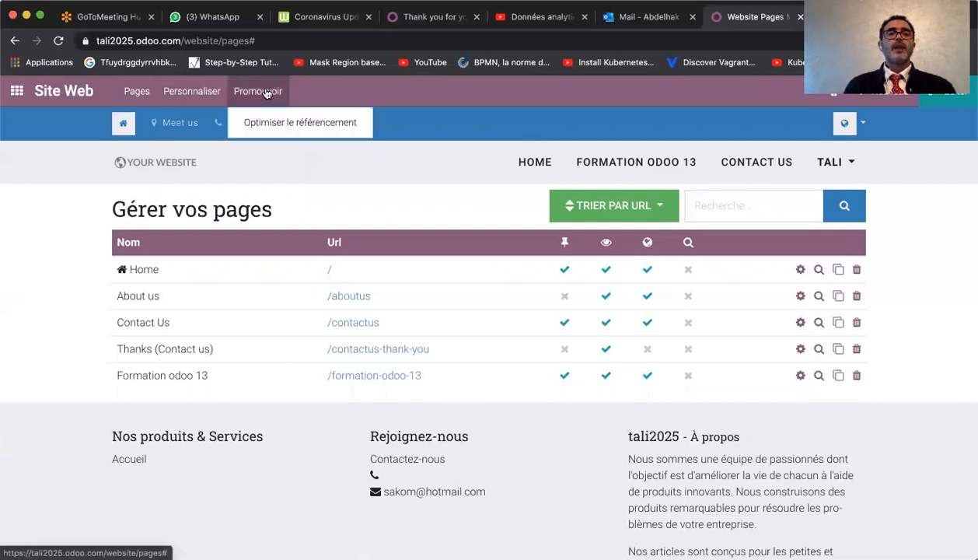
{"action": "left_click", "coordinate": [289, 126]}
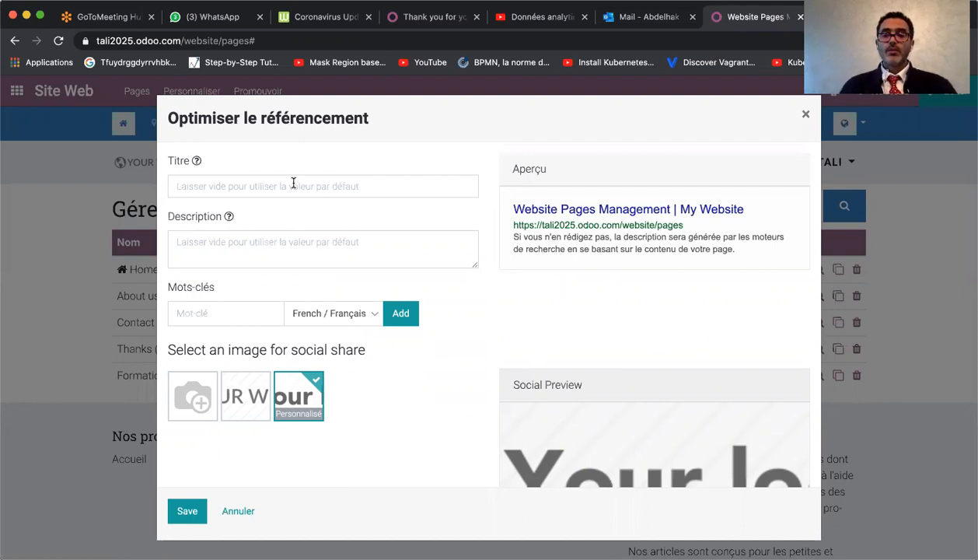
{"action": "type", "text": "FOrmation odoo"}
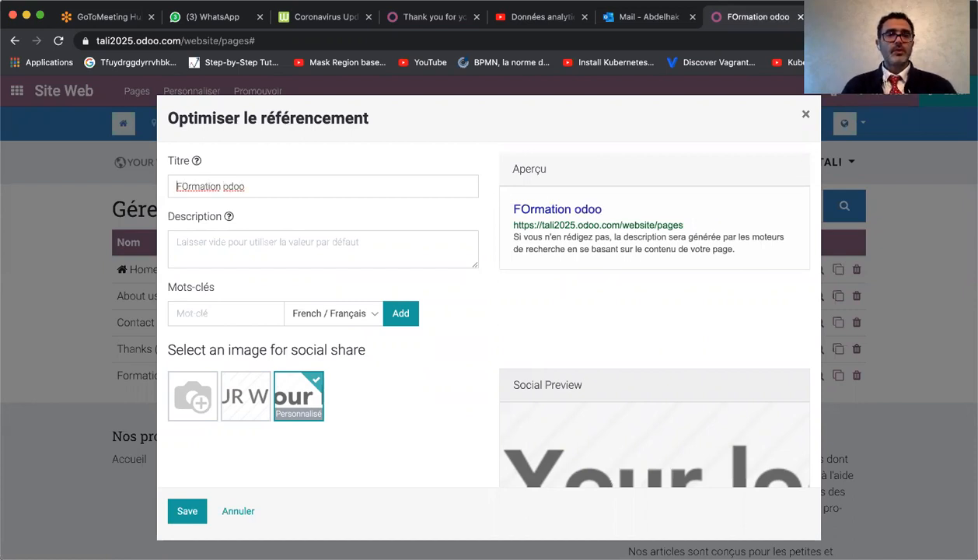
{"action": "key", "text": "BackSpace"}
{"action": "type", "text": "o"}
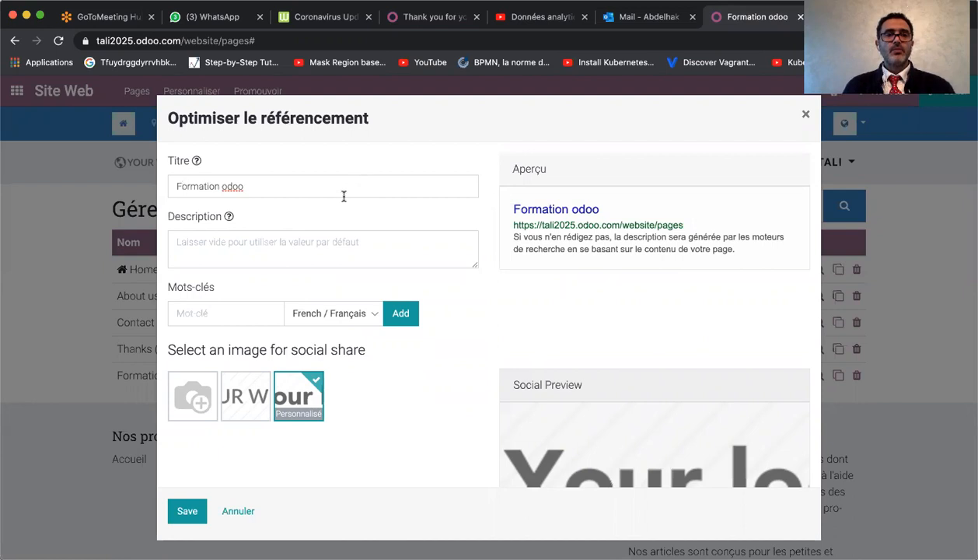
{"action": "type", "text": "  13"}
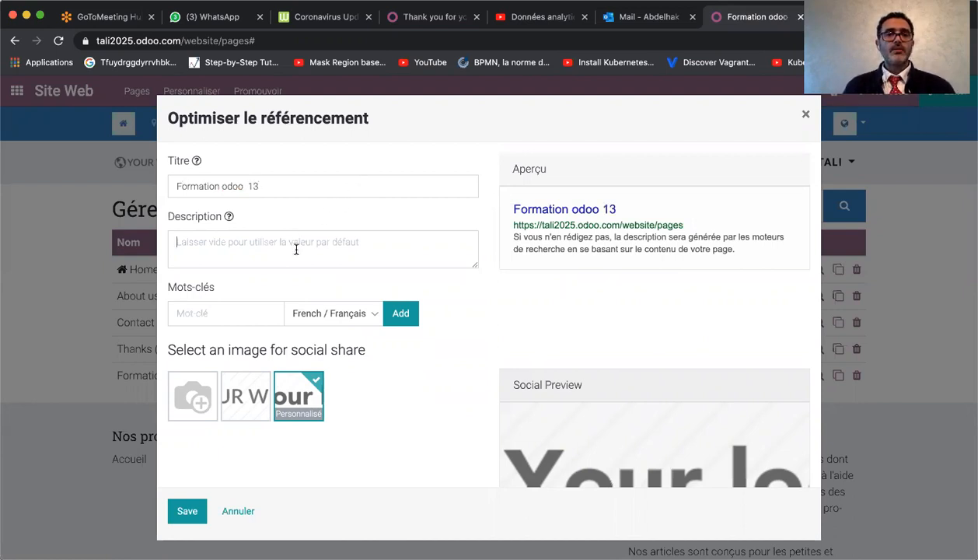
Reuse the title text in the SEO description and complete it as "Formation odoo 13 sur Tanger 2020".
{"action": "left_click_drag", "start_coordinate": [269, 184], "coordinate": [173, 184]}
{"action": "key", "text": "super+c"}
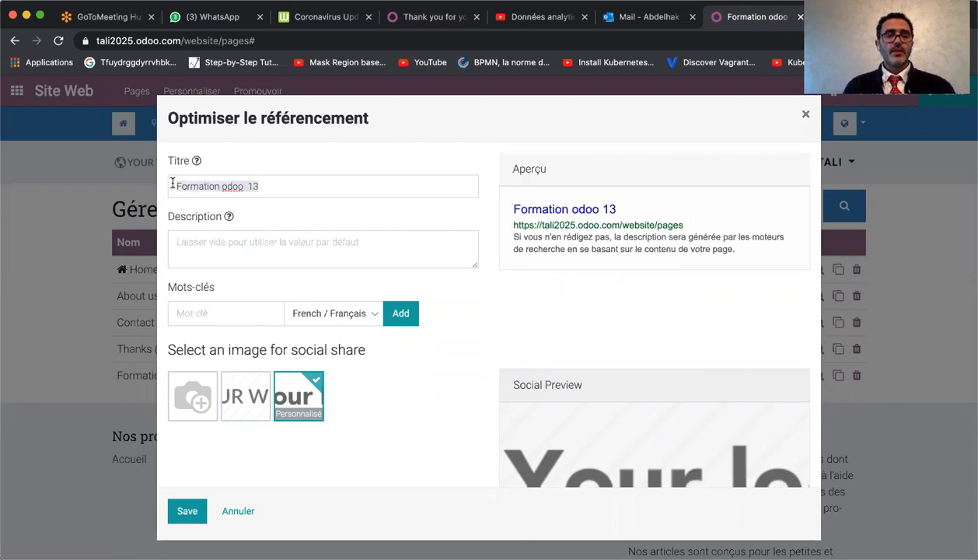
{"action": "left_click", "coordinate": [213, 244]}
{"action": "key", "text": "super+v"}
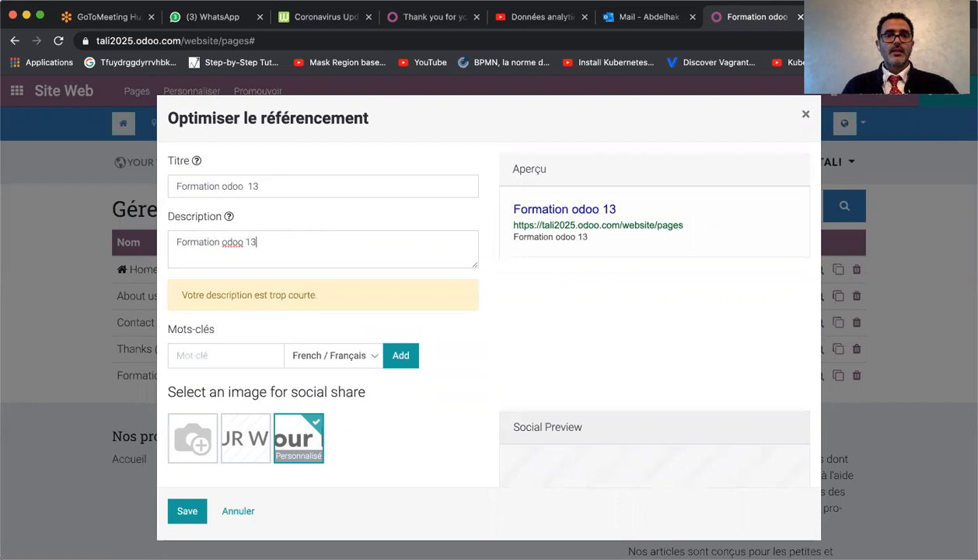
{"action": "type", "text": "sur Tanger"}
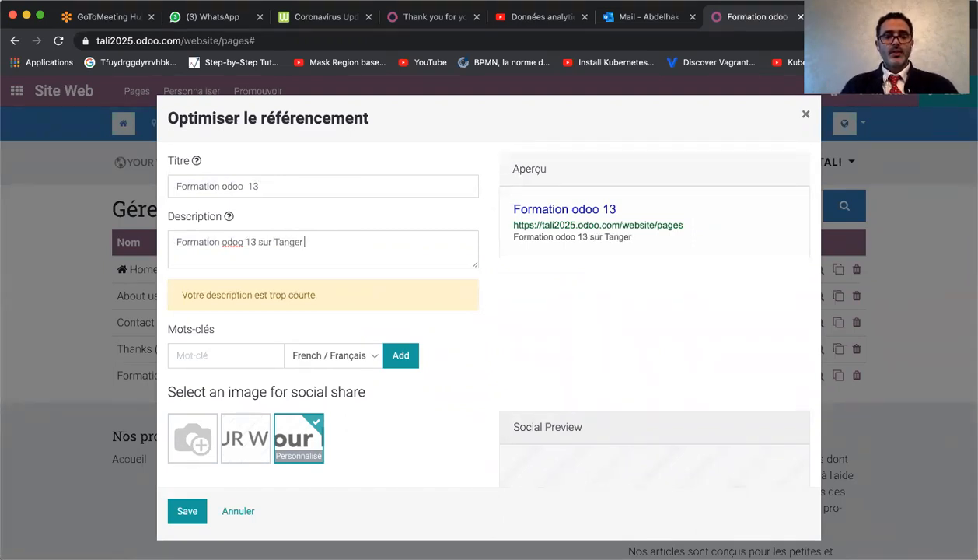
{"action": "type", "text": " 2020"}
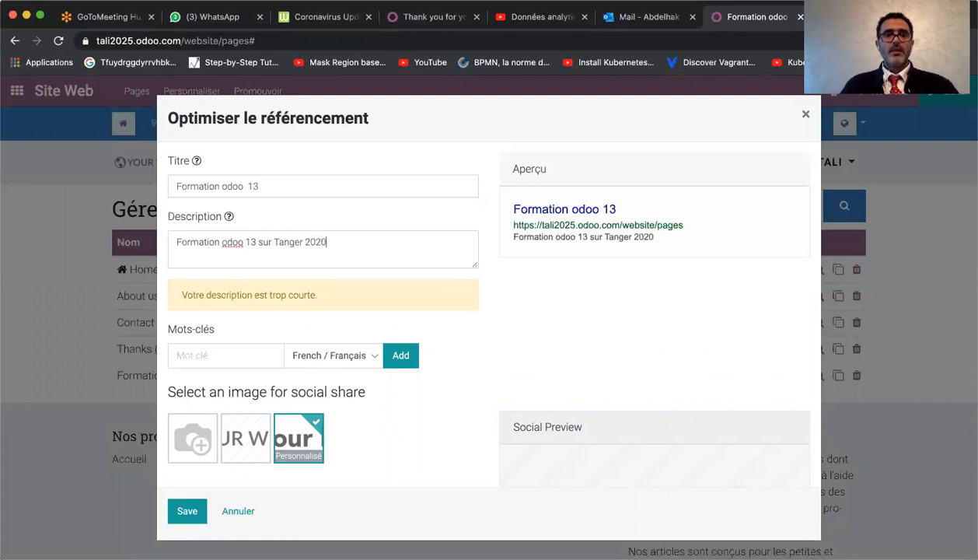
Add the French SEO keywords "Odoo" and "Odoo Tanger".
{"action": "left_click", "coordinate": [225, 361]}
{"action": "type", "text": "Odoo"}
{"action": "left_click", "coordinate": [401, 356]}
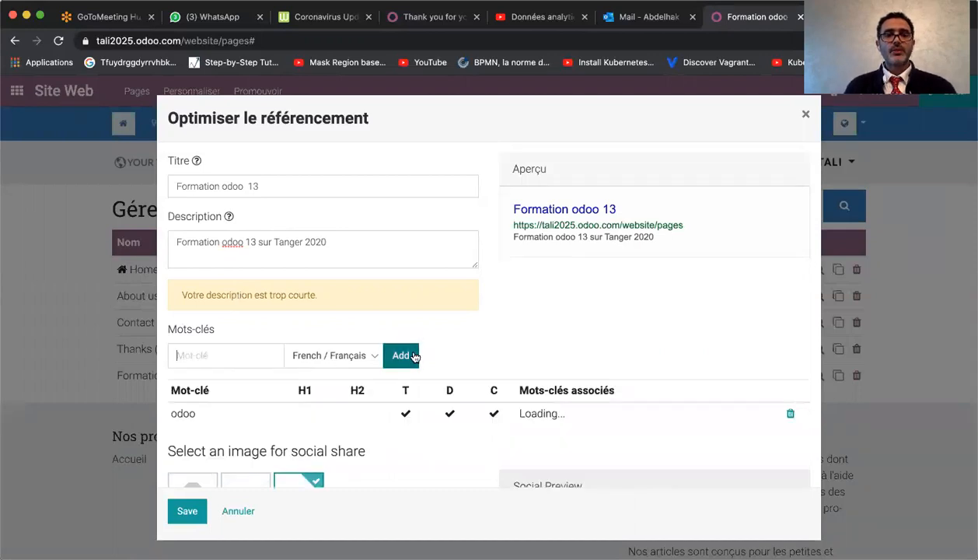
{"action": "type", "text": "Odoo Tanger"}
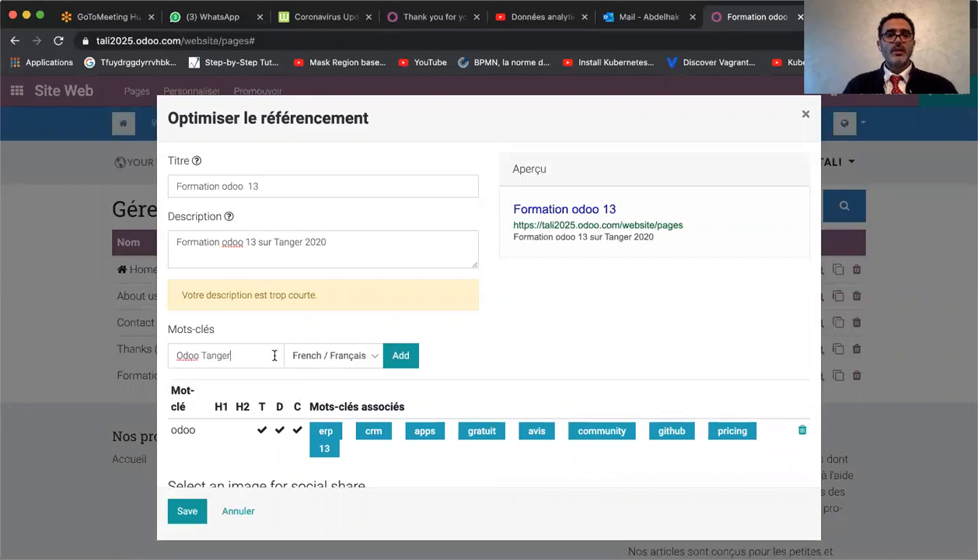
{"action": "left_click", "coordinate": [388, 355]}
Add "Odoo Formation" as another French SEO keyword and view its associated keywords.
{"action": "left_click", "coordinate": [237, 348]}
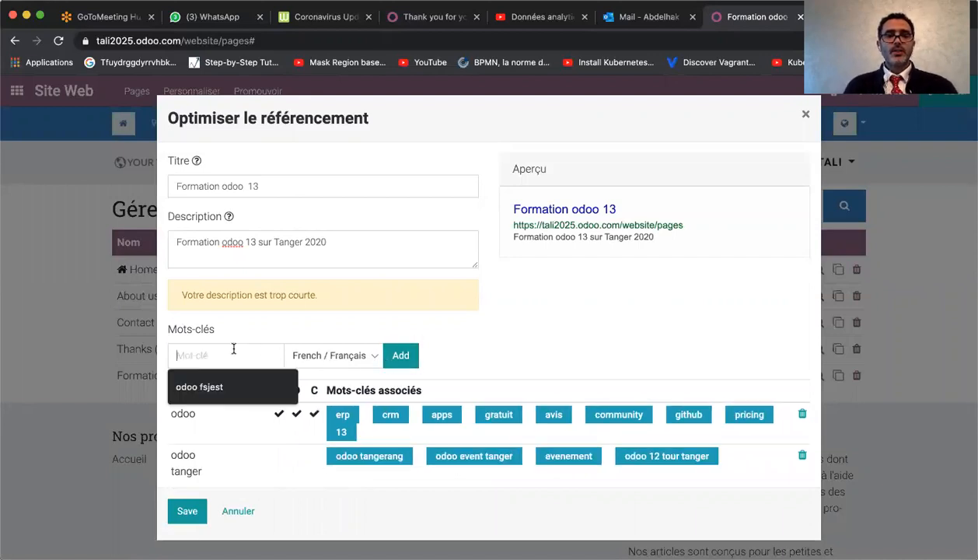
{"action": "type", "text": "Odoo From"}
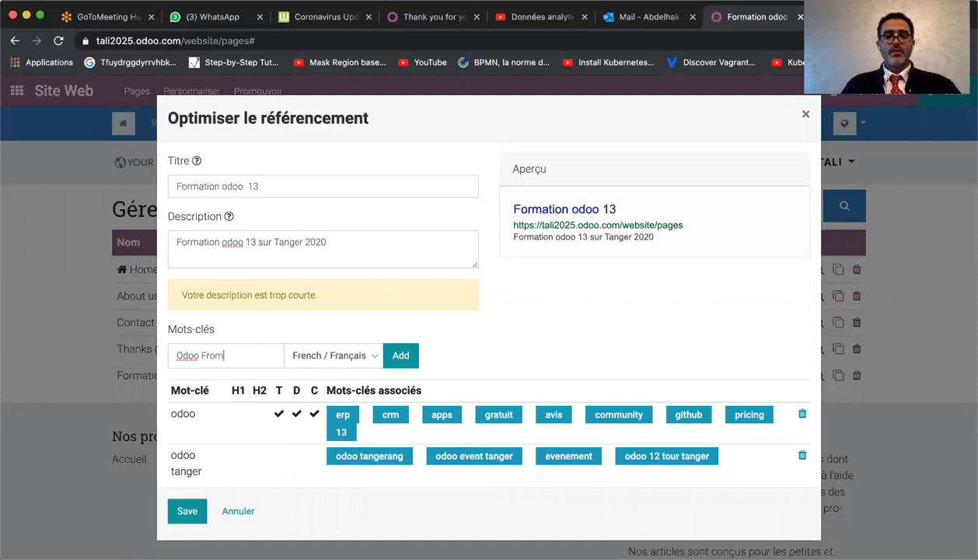
{"action": "key", "text": "BackSpace"}
{"action": "key", "text": "BackSpace"}
{"action": "key", "text": "BackSpace"}
{"action": "key", "text": "BackSpace"}
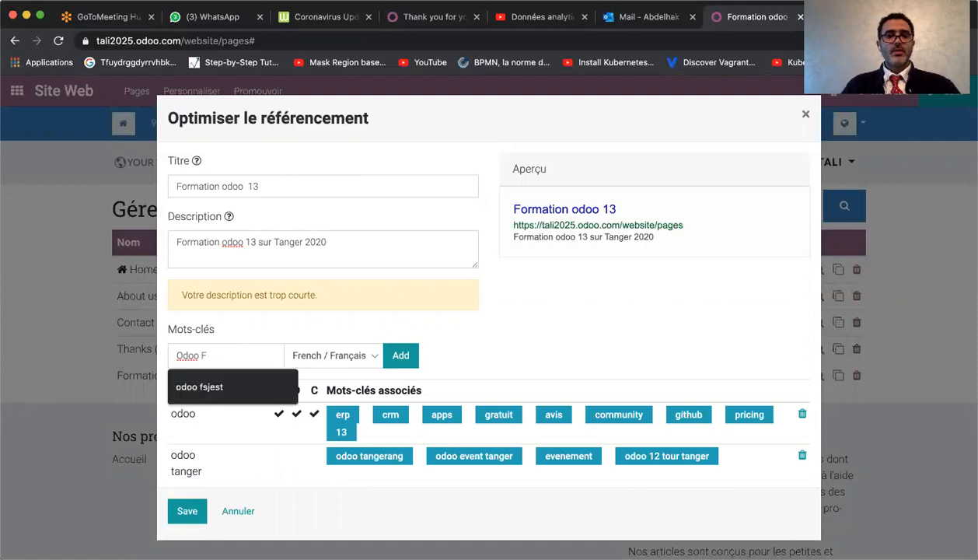
{"action": "type", "text": "ormation"}
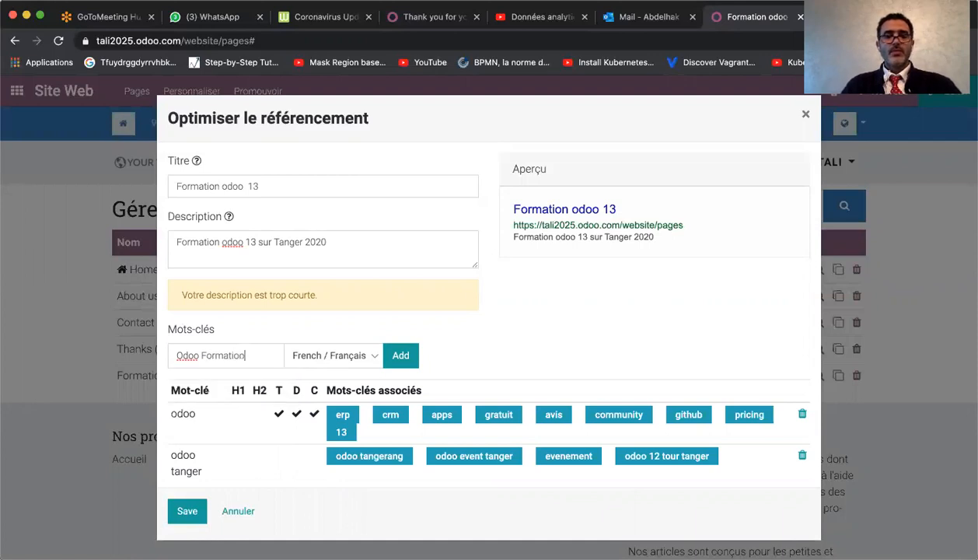
{"action": "left_click", "coordinate": [400, 355]}
{"action": "scroll", "coordinate": [558, 346], "scroll_direction": "down", "scroll_amount": 3}
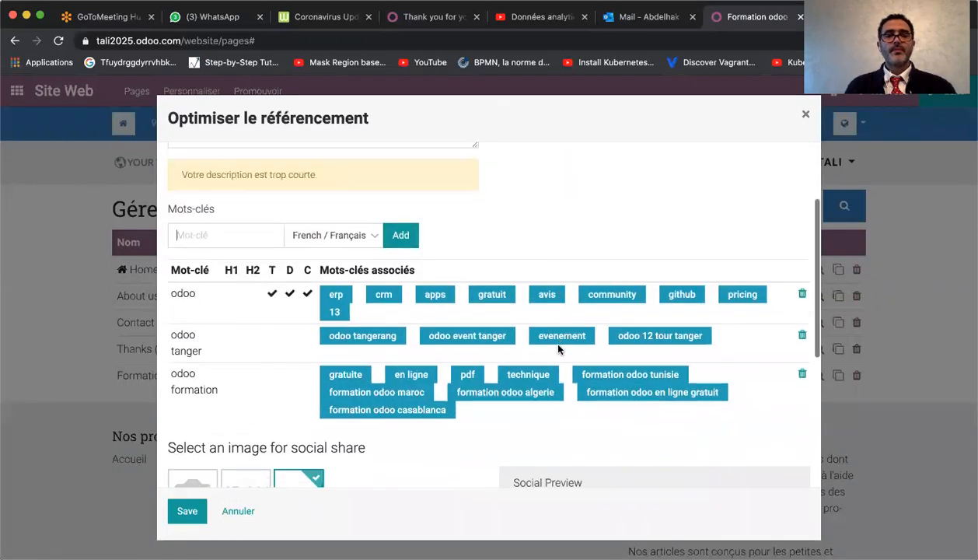
Review the description, keywords and social share settings in the page's search engine optimization form and save them.
{"action": "scroll", "coordinate": [557, 349], "scroll_direction": "up", "scroll_amount": 1}
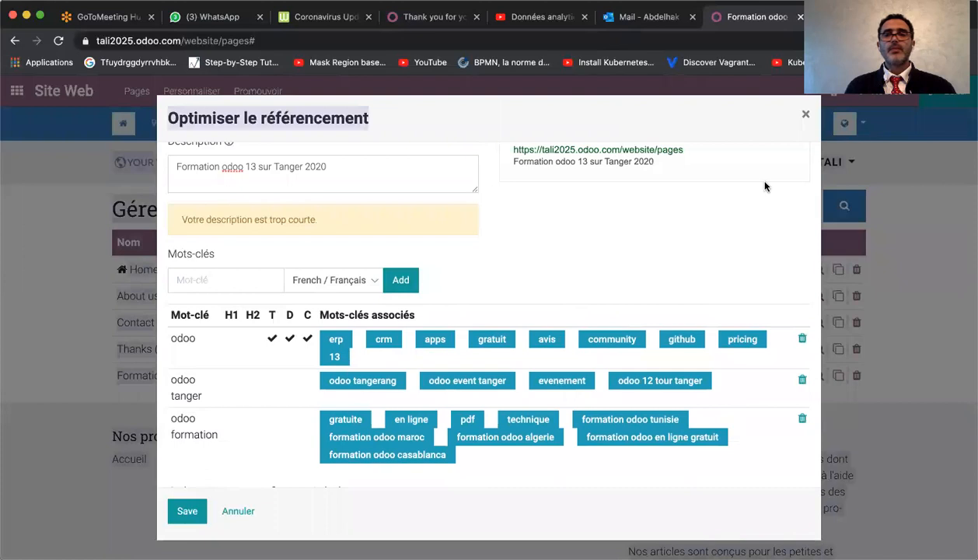
{"action": "scroll", "coordinate": [629, 273], "scroll_direction": "down", "scroll_amount": 4}
{"action": "scroll", "coordinate": [628, 278], "scroll_direction": "down", "scroll_amount": 2}
{"action": "scroll", "coordinate": [627, 280], "scroll_direction": "up", "scroll_amount": 5}
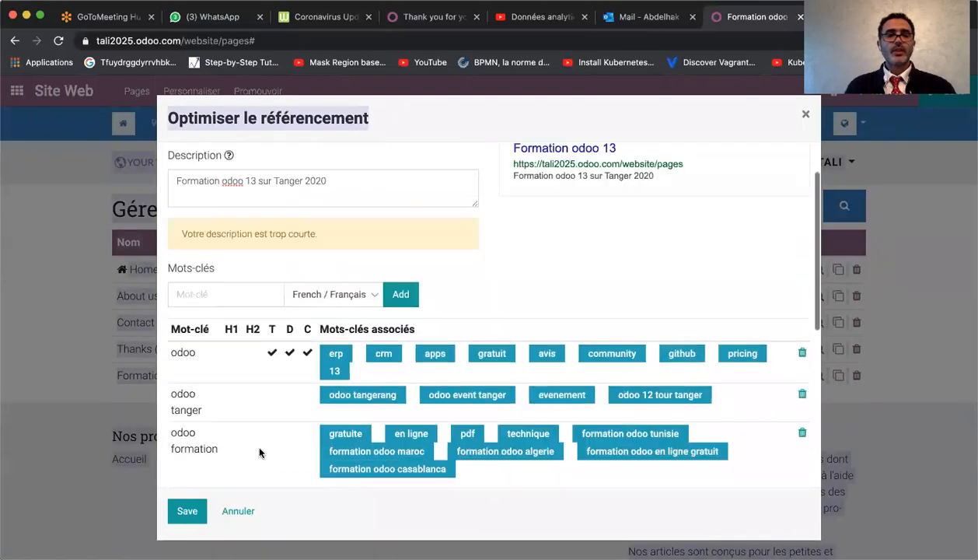
{"action": "left_click", "coordinate": [201, 511]}
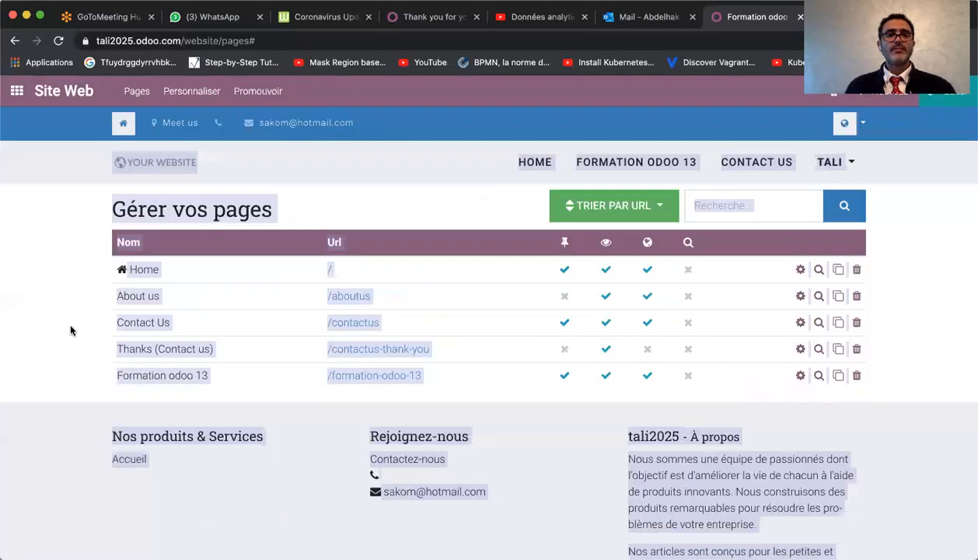
{"action": "left_click", "coordinate": [70, 328]}
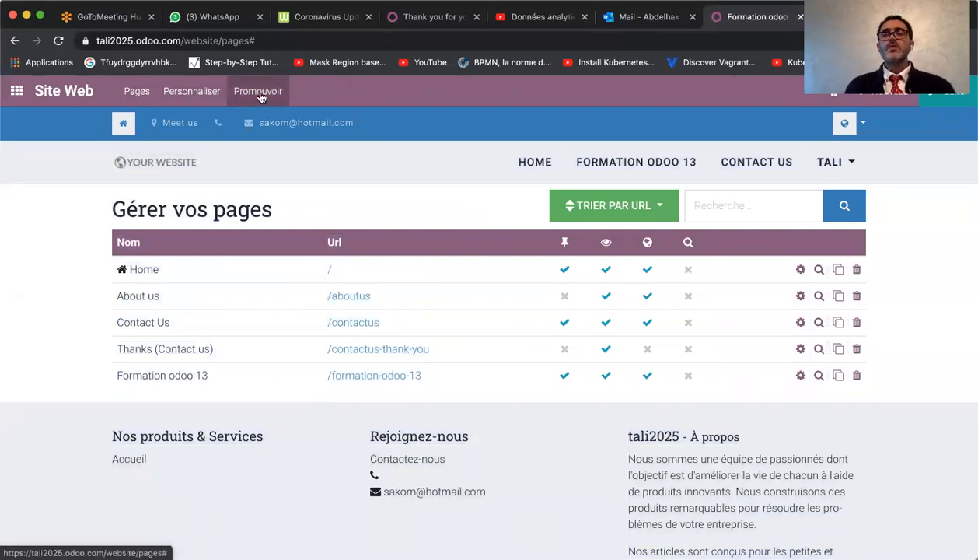
Leave the page manager for the Odoo application overview and open the Site Web app's Analytics dashboard.
{"action": "left_click", "coordinate": [138, 98]}
{"action": "left_click", "coordinate": [204, 92]}
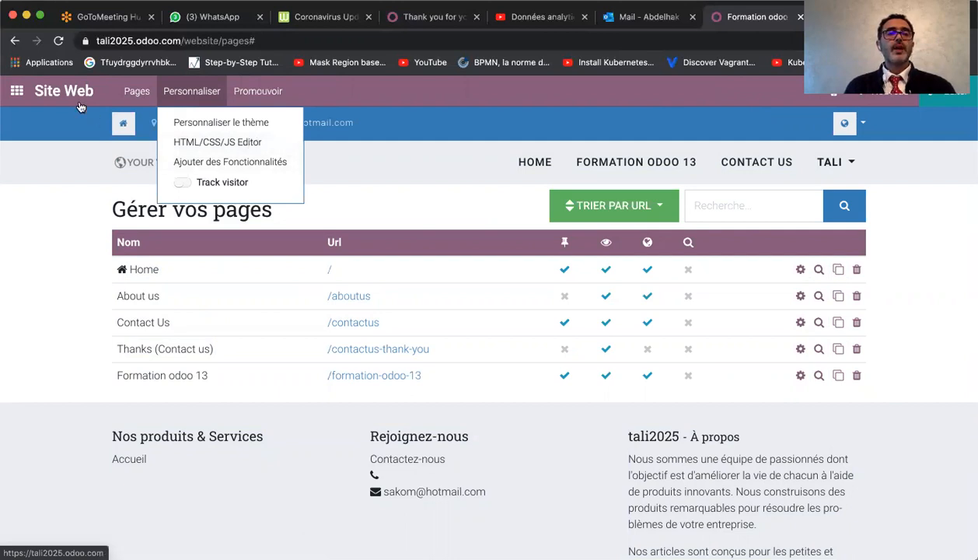
{"action": "left_click", "coordinate": [17, 92]}
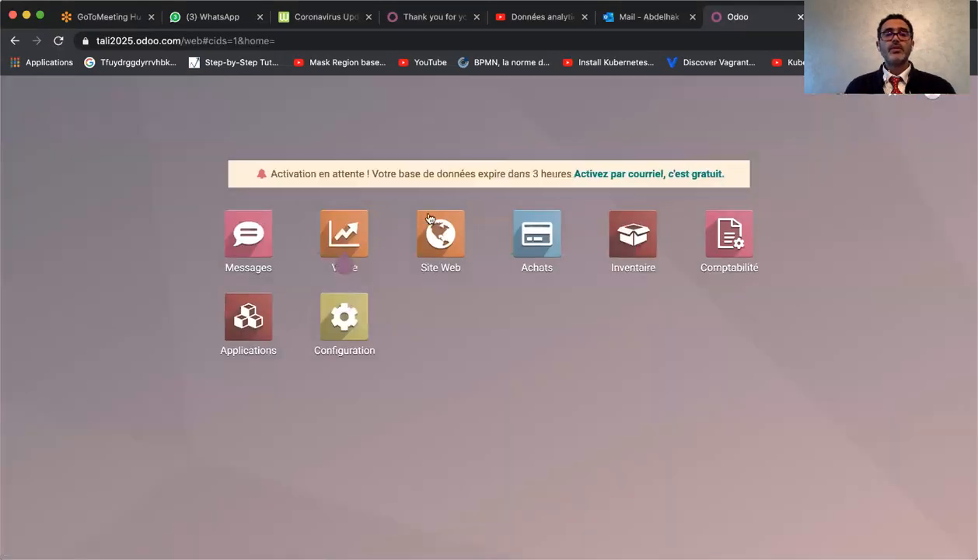
{"action": "left_click", "coordinate": [441, 242]}
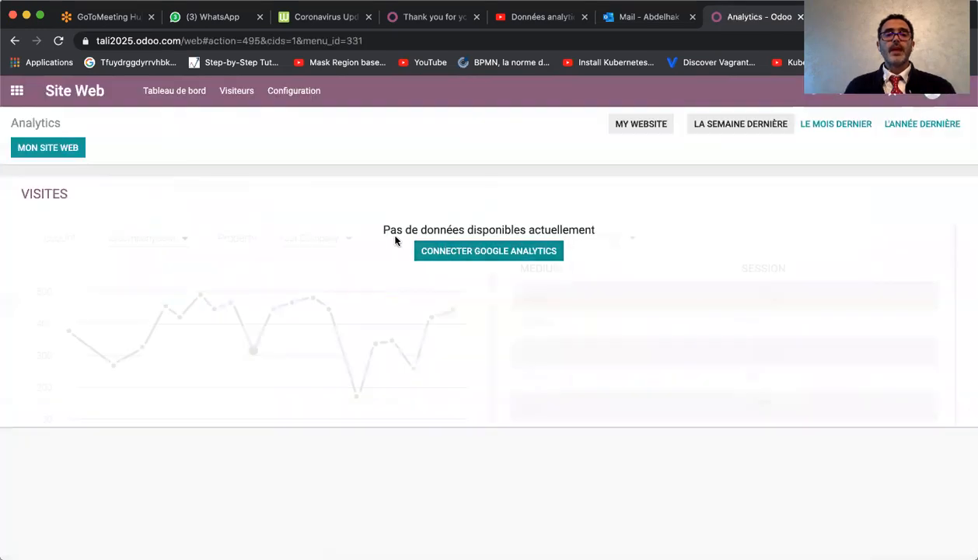